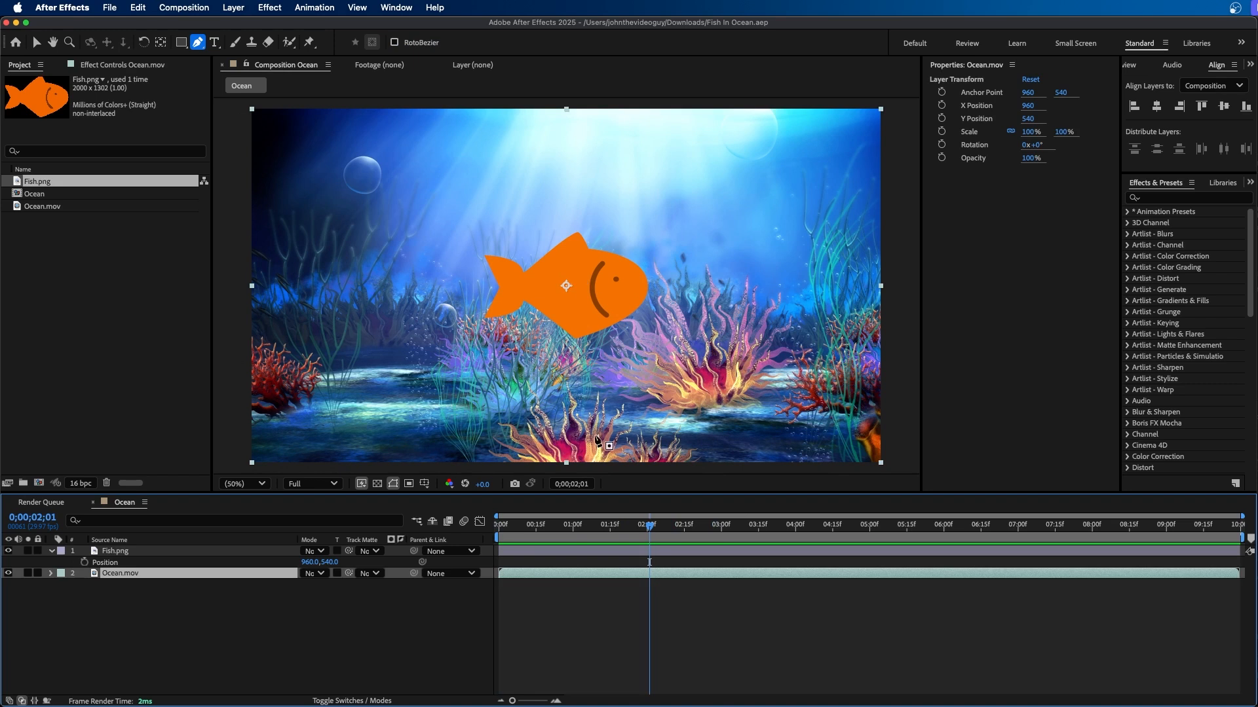
Set the Fish.png layer's horizontal position to 580.
click(164, 551)
drag(315, 565, 66, 564)
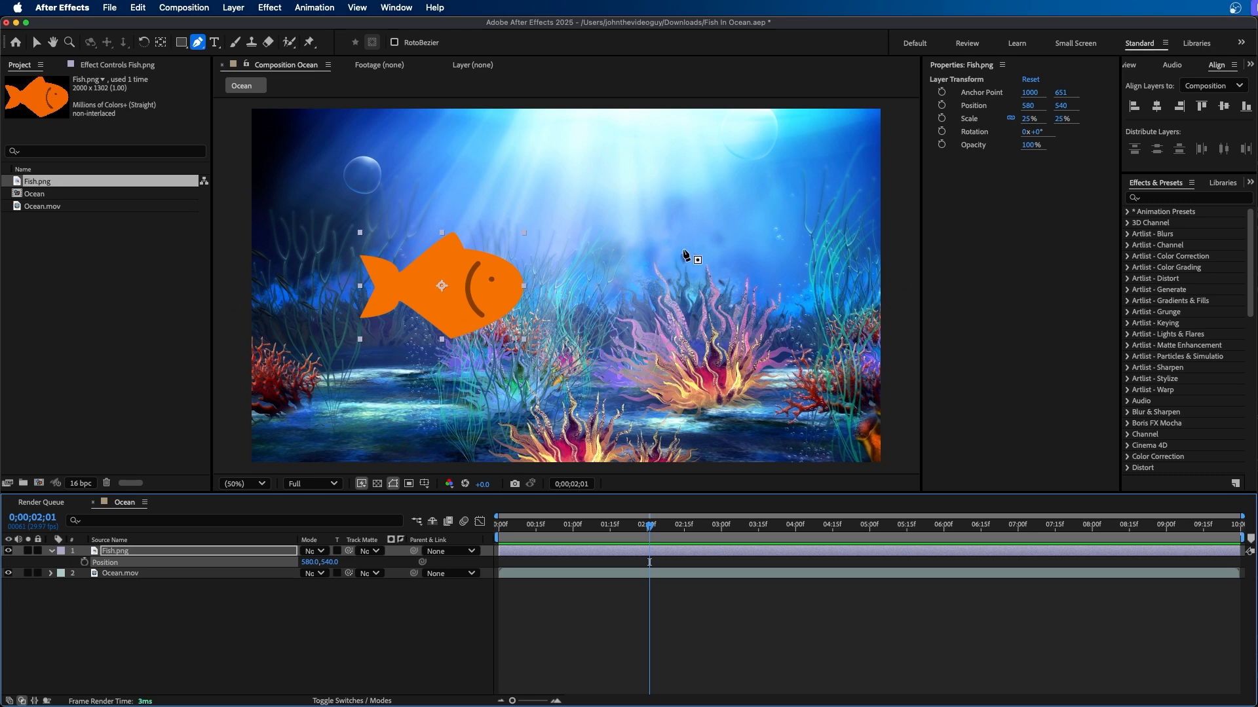
Deselect all layers and set up the Pen tool with no fill and a solid 10 px white stroke.
click(603, 619)
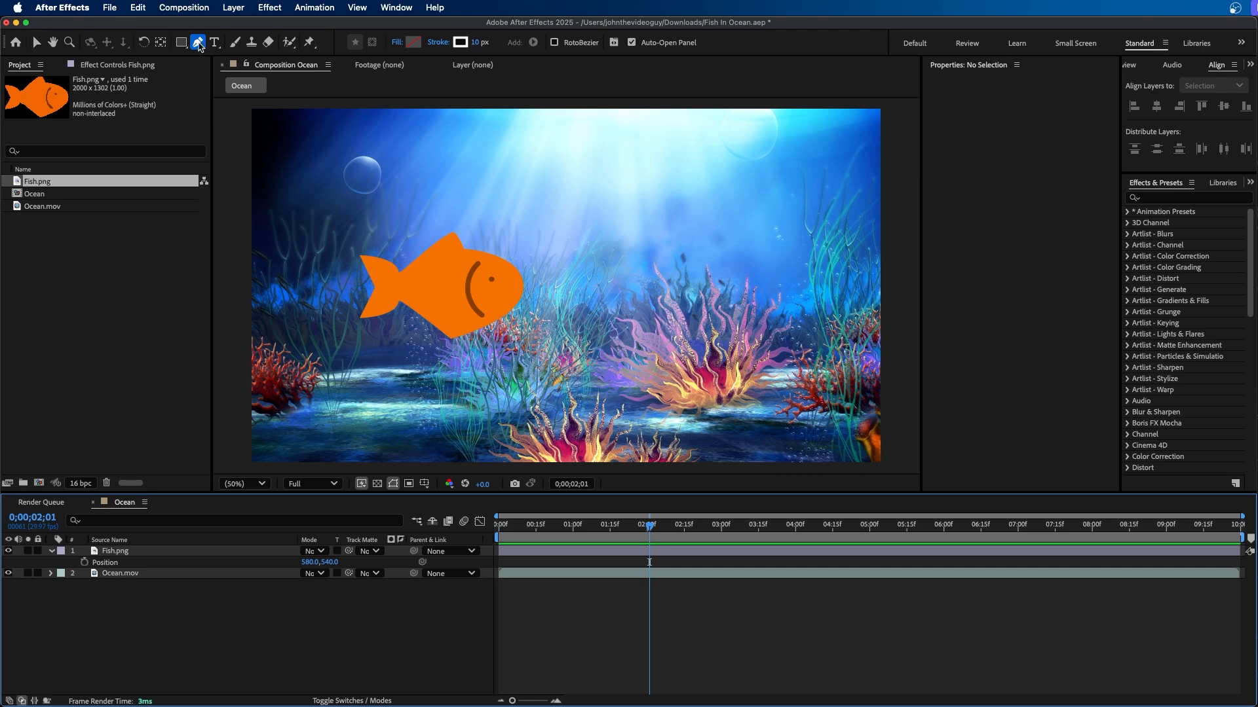
click(395, 42)
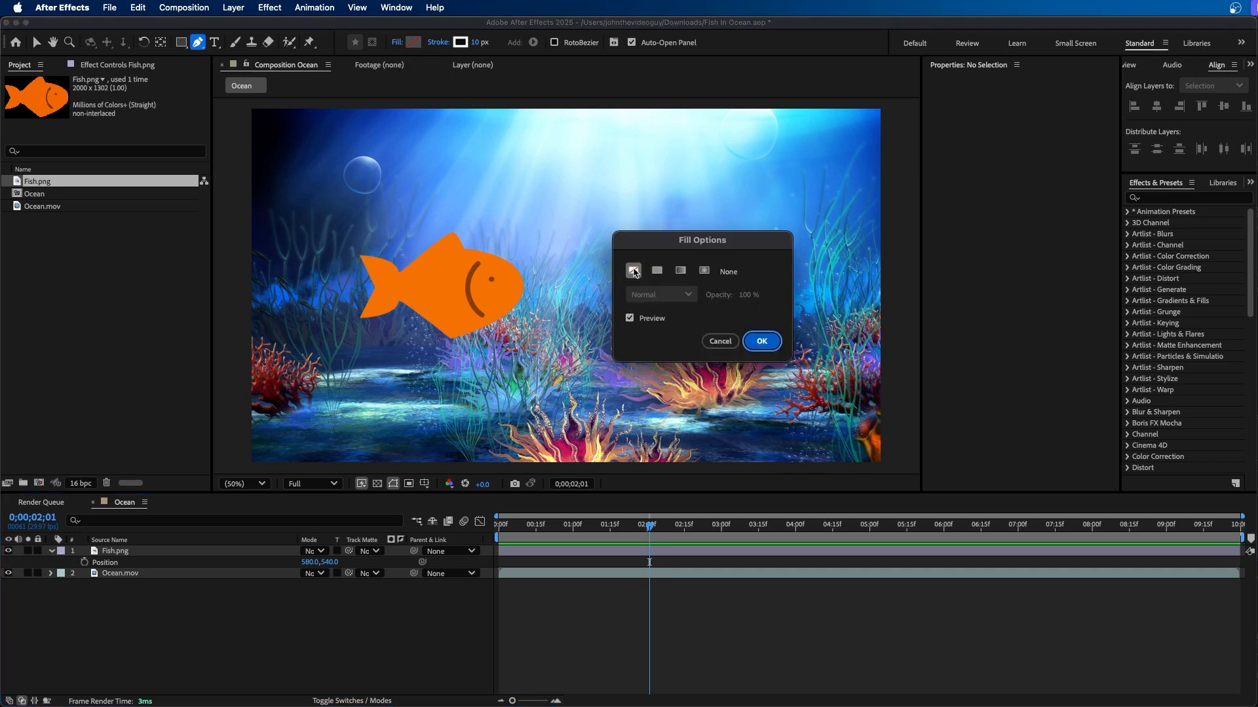
click(761, 342)
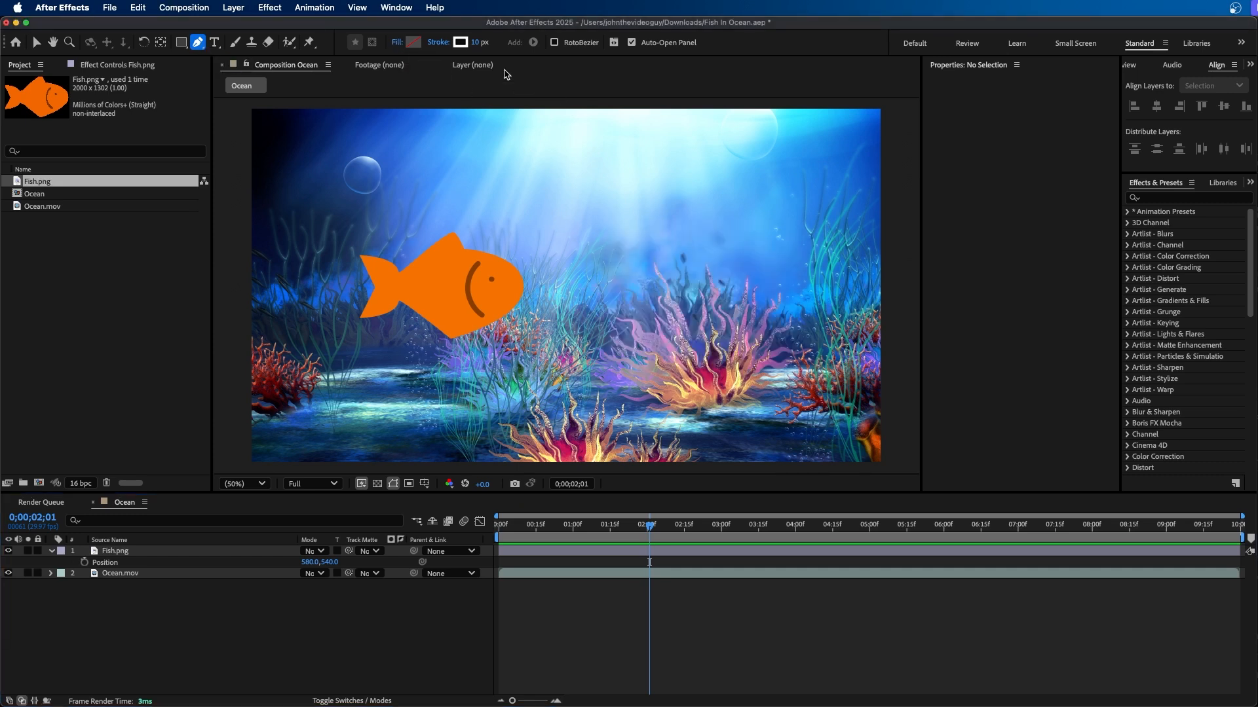
click(438, 42)
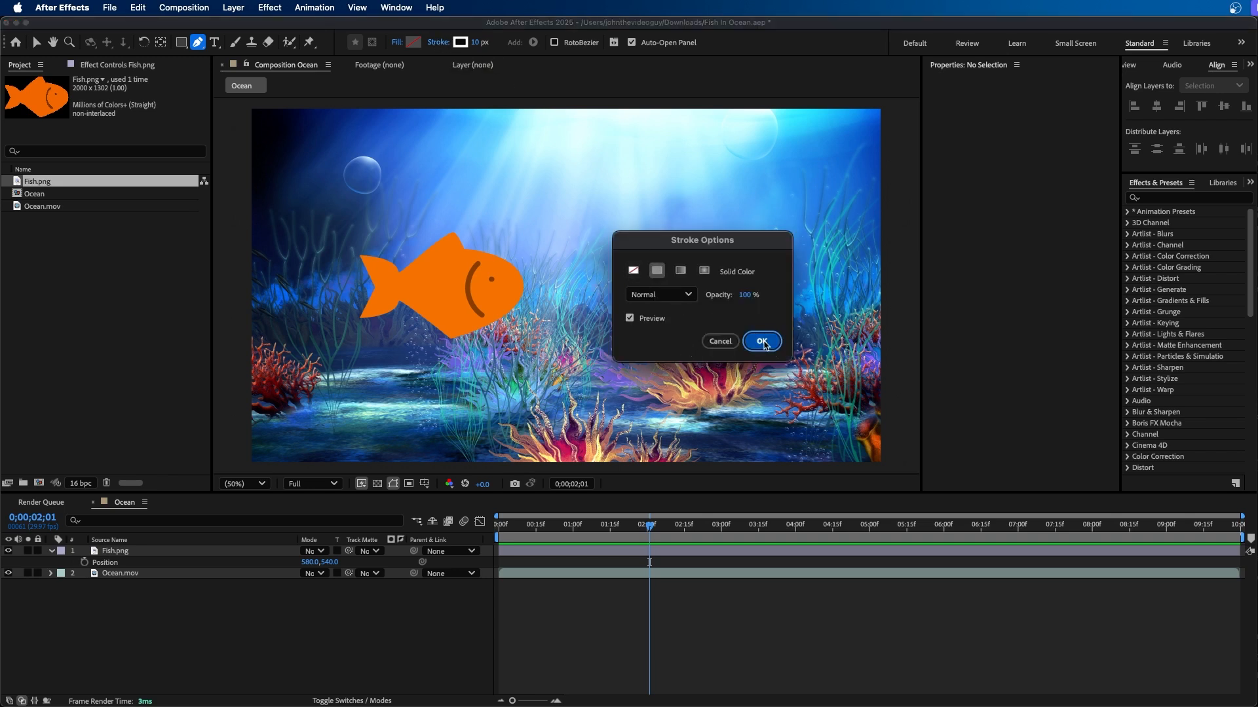
click(761, 342)
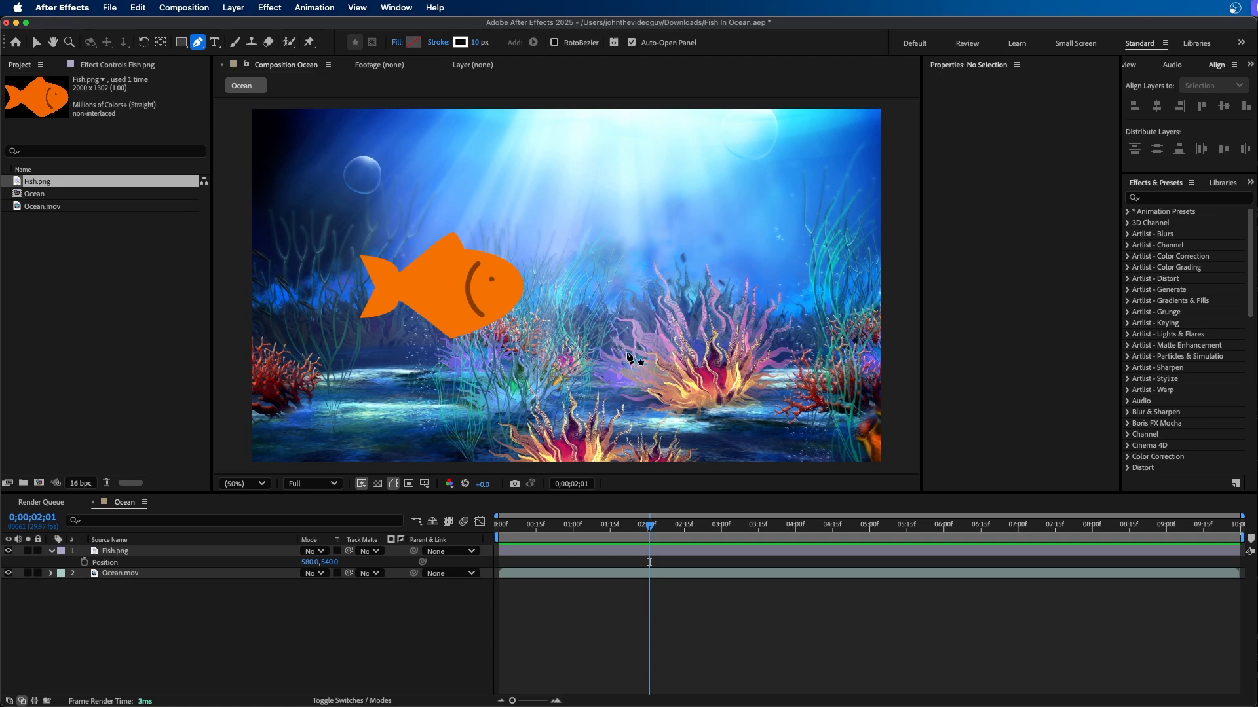
Draw a five-point wavy path across the composition, starting and ending just outside the frame's two sides.
click(234, 331)
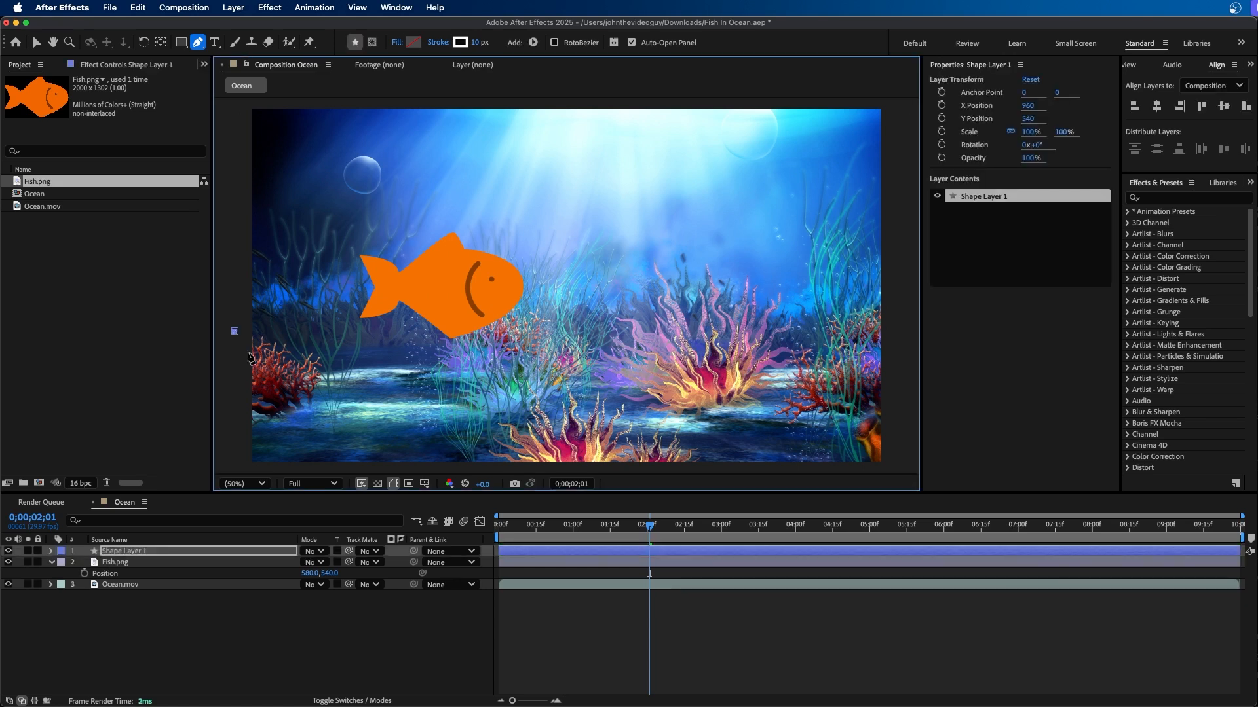
drag(397, 252, 516, 255)
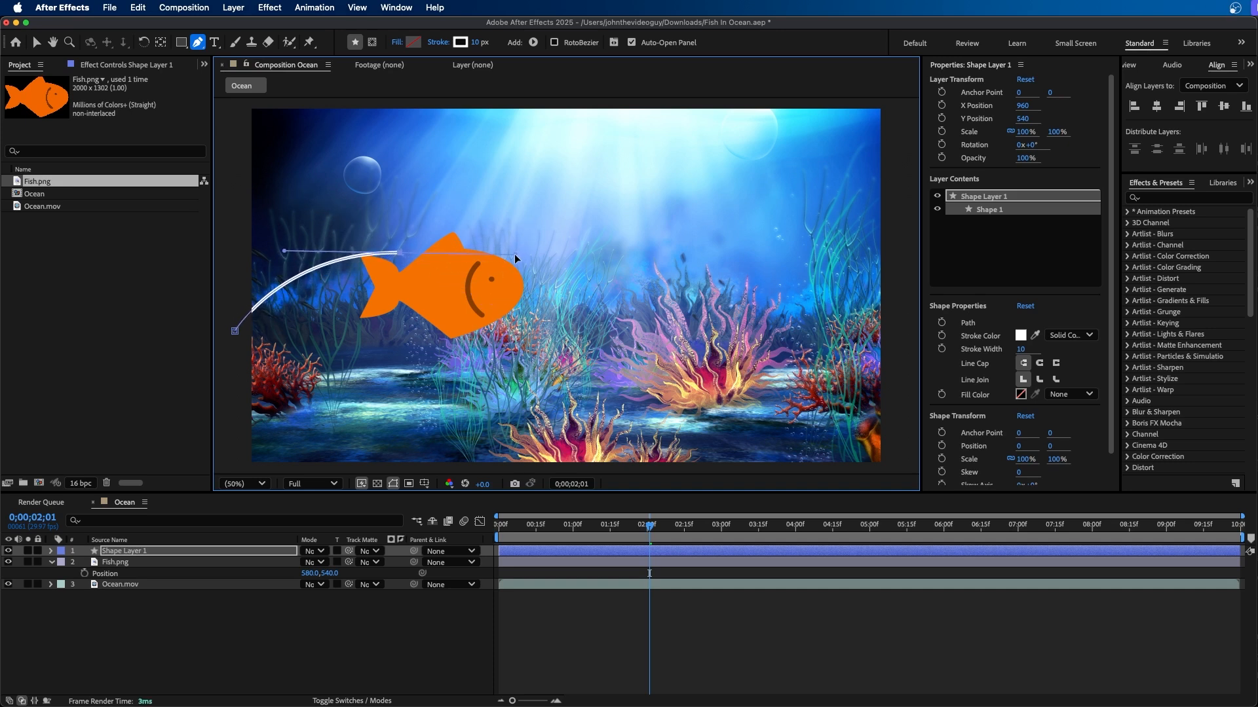
drag(578, 346, 694, 346)
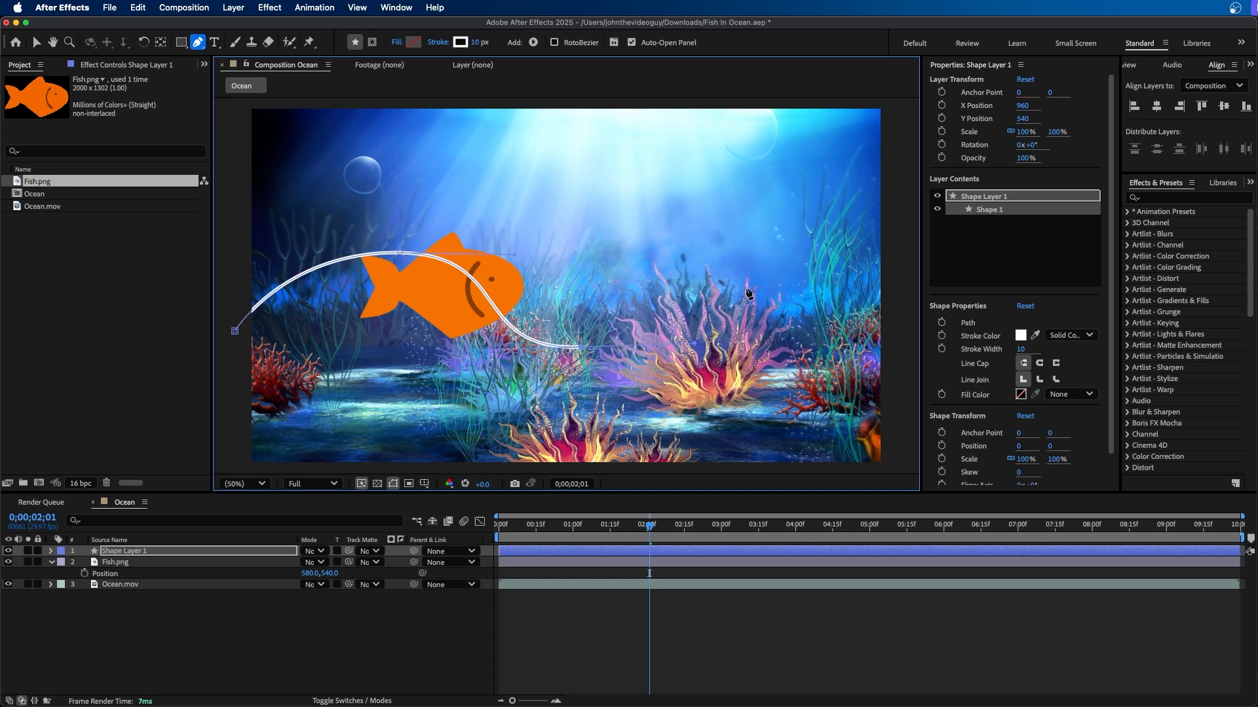
drag(755, 264, 859, 264)
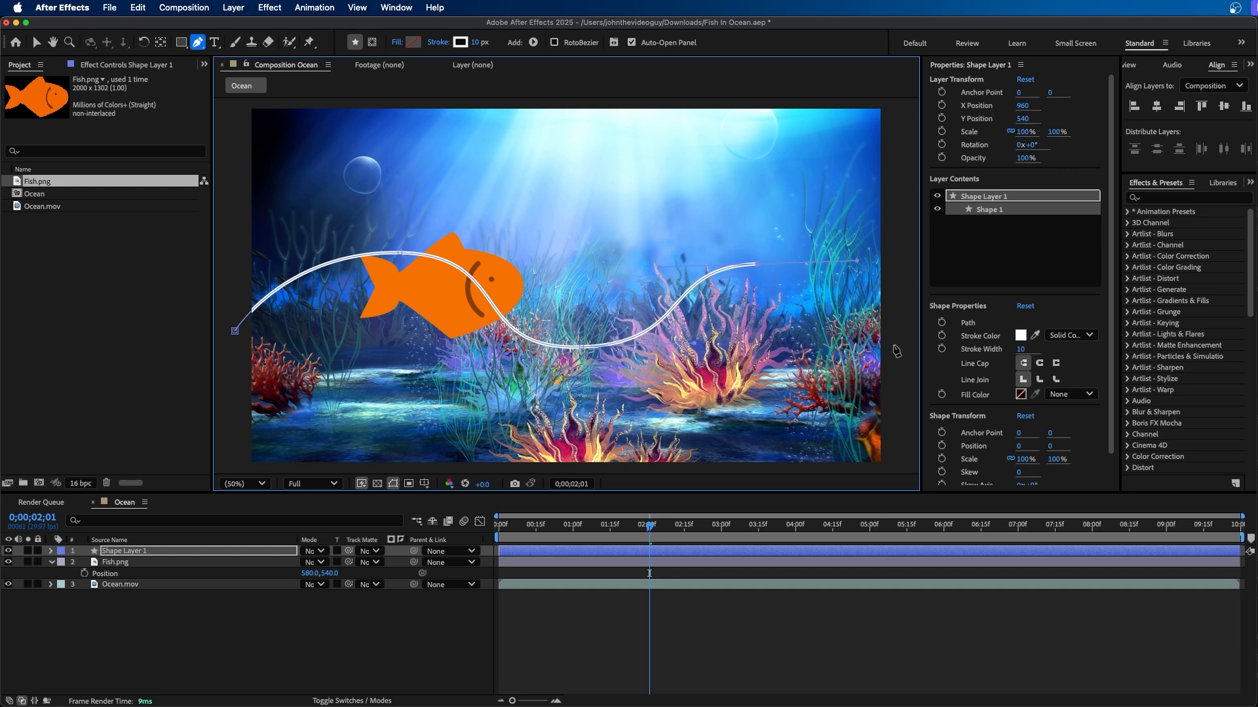
drag(892, 352, 964, 353)
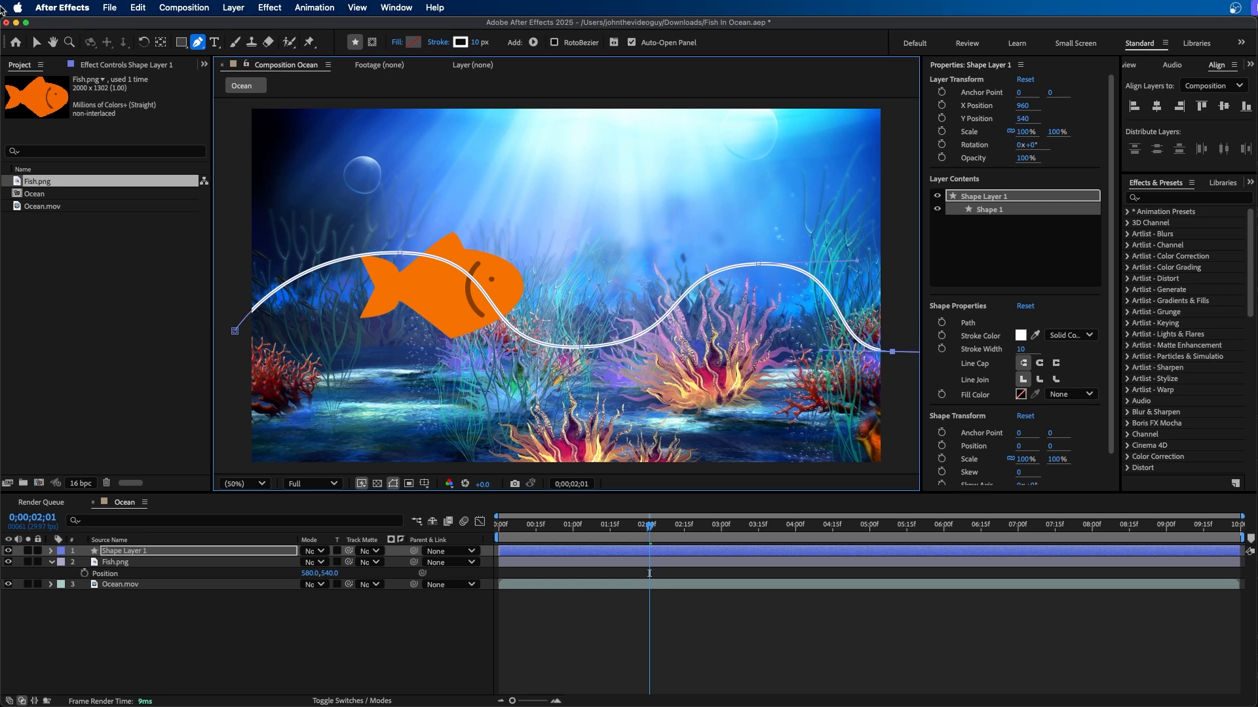
Fine-tune the wavy path by slightly shifting its crest and trough points and its end point with the Selection tool.
key(v)
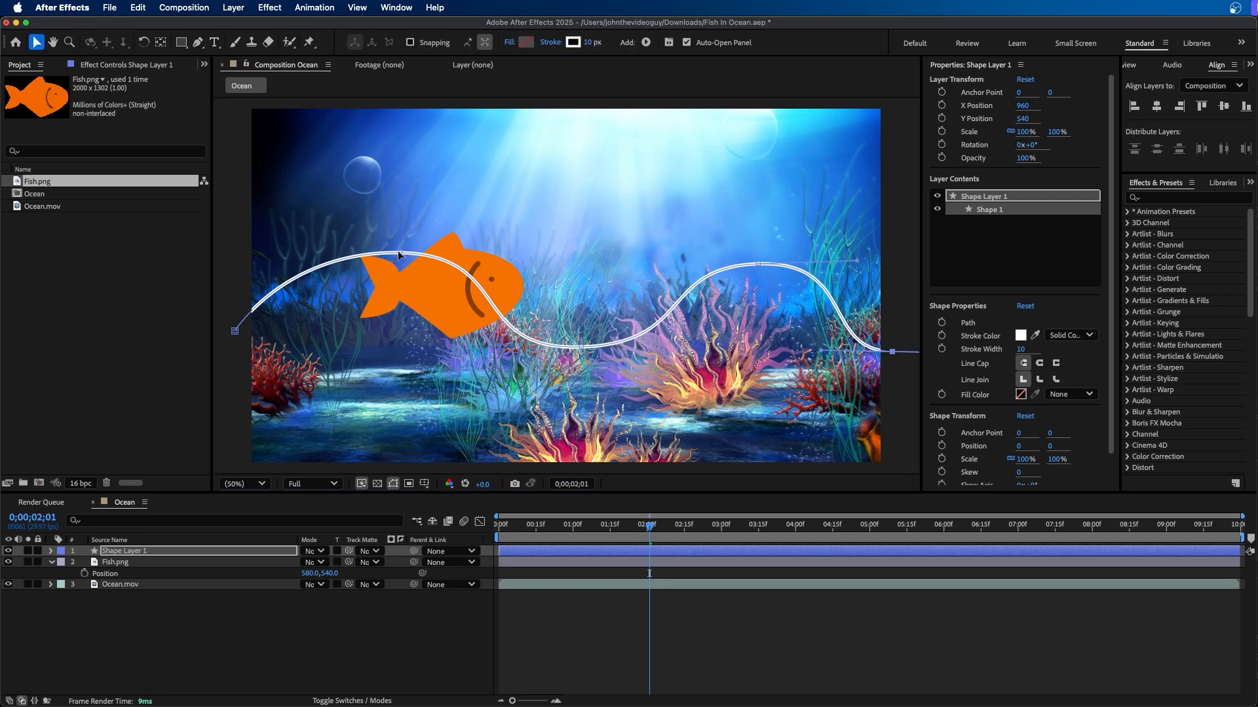
drag(396, 252, 498, 253)
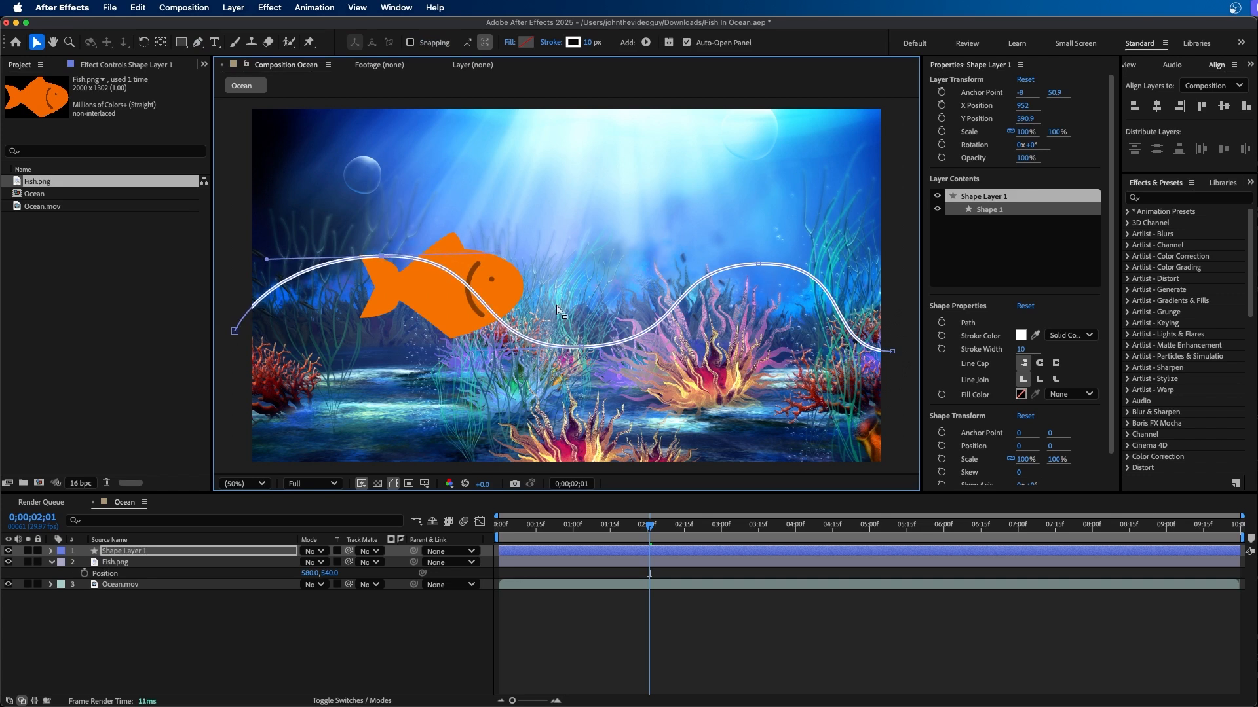
drag(581, 347, 572, 348)
drag(757, 265, 748, 269)
drag(892, 355, 903, 351)
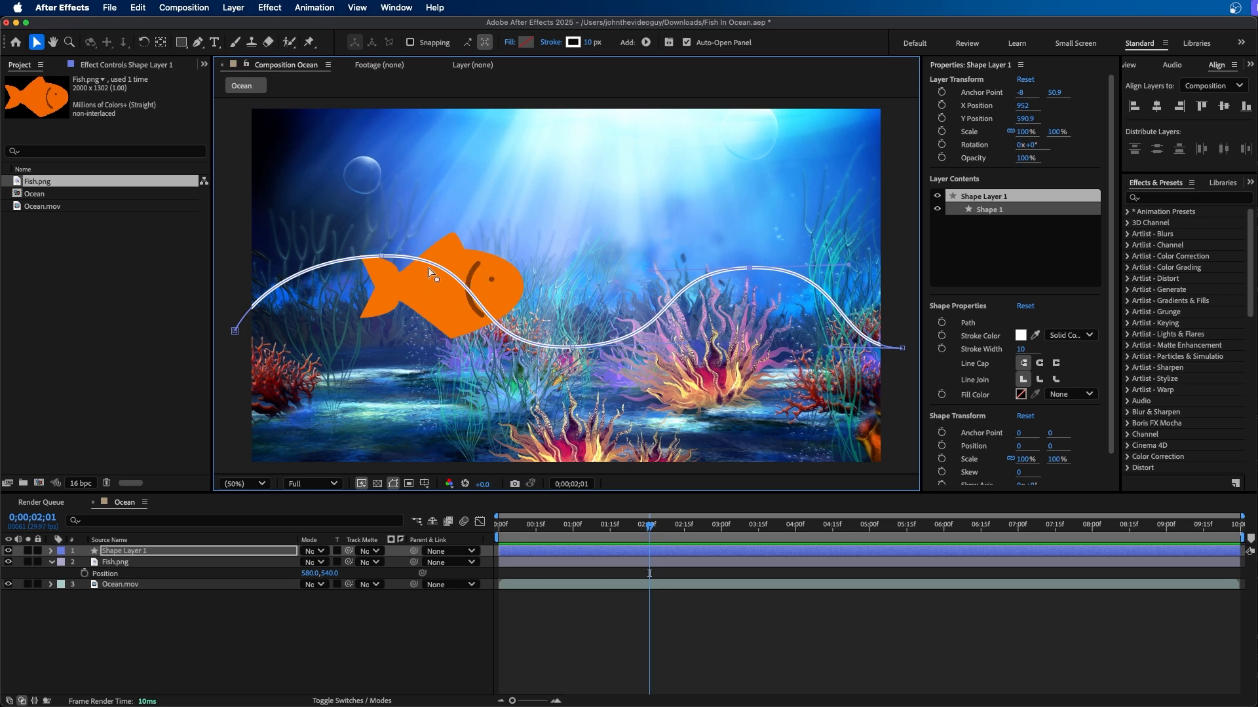
Expand Shape Layer 1 down to the Path property of Path 1 and copy that path.
click(51, 552)
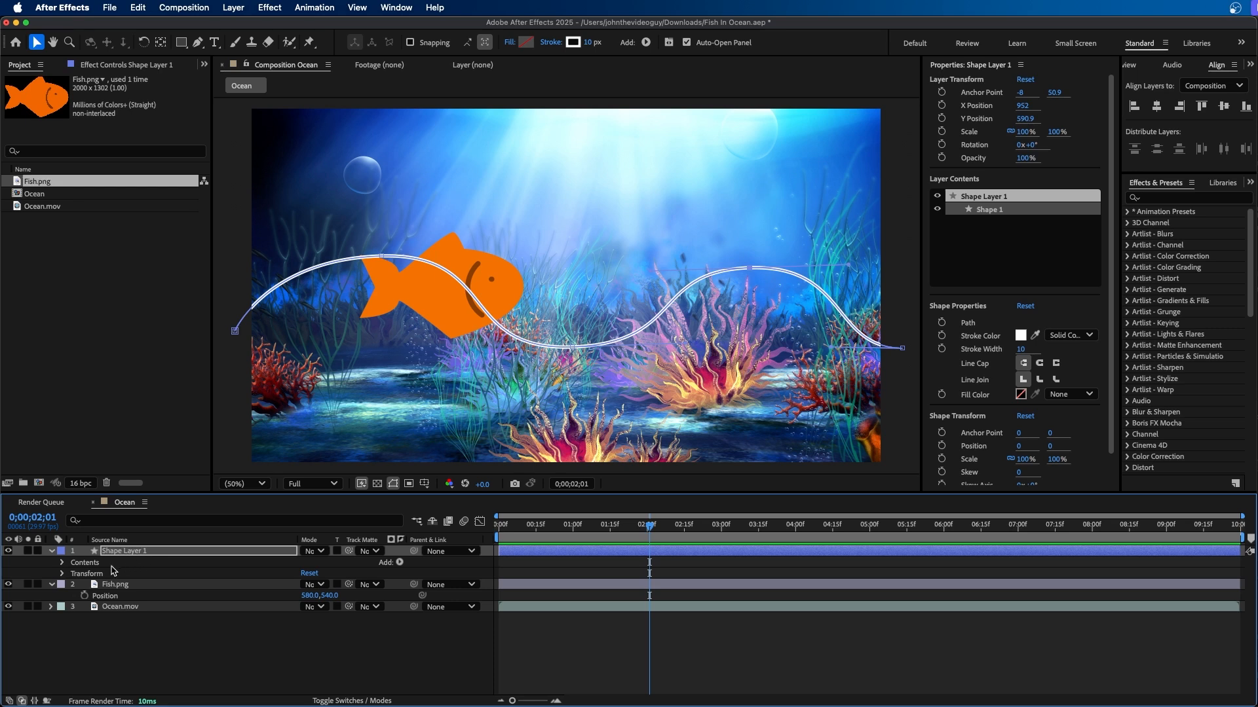
click(62, 563)
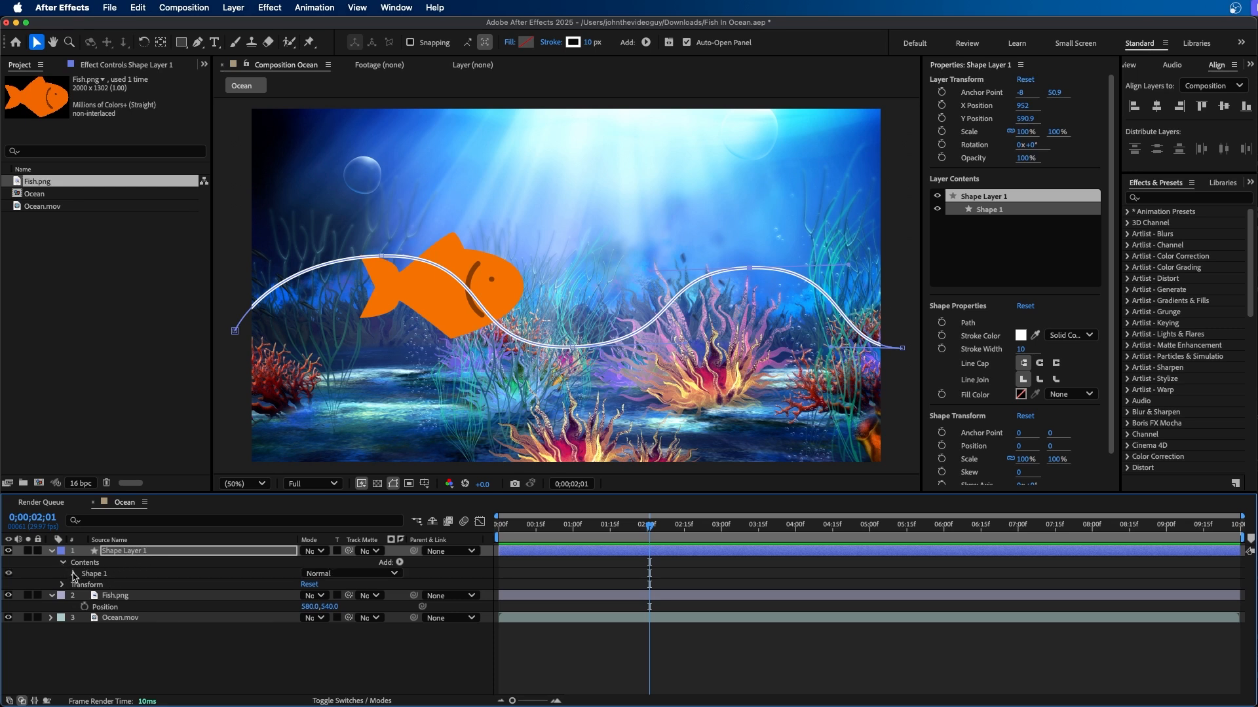
click(74, 573)
click(83, 585)
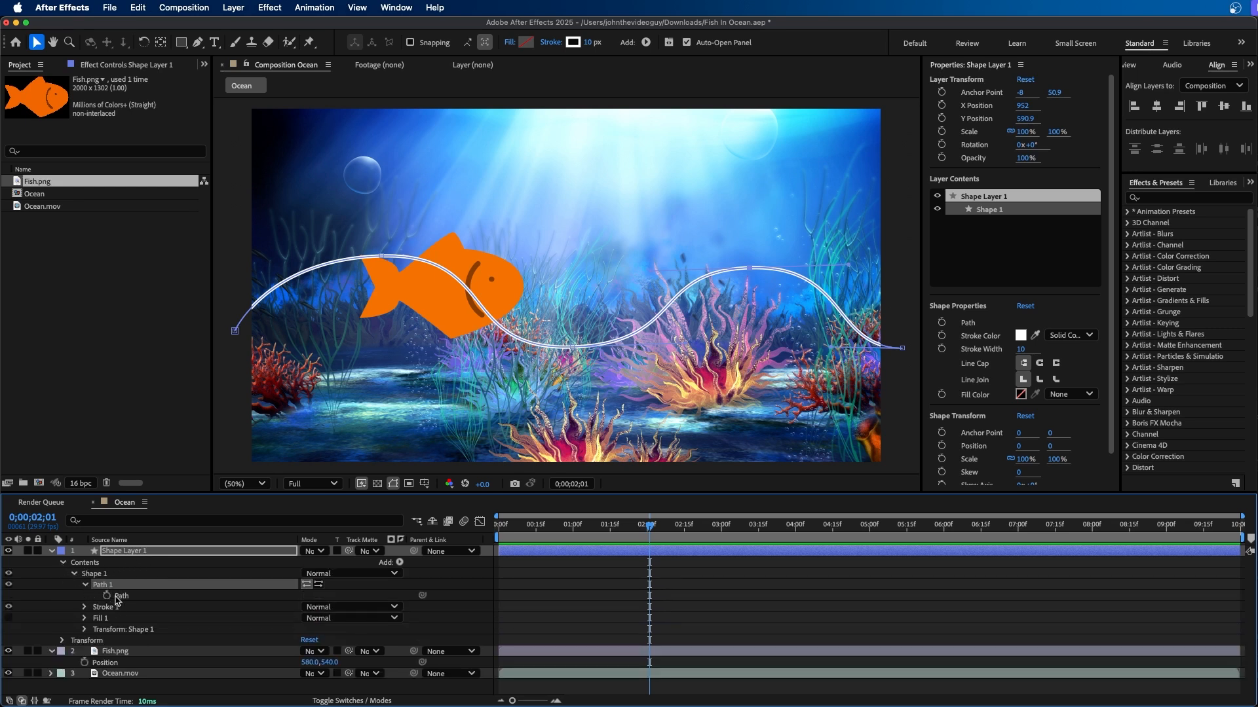
click(125, 596)
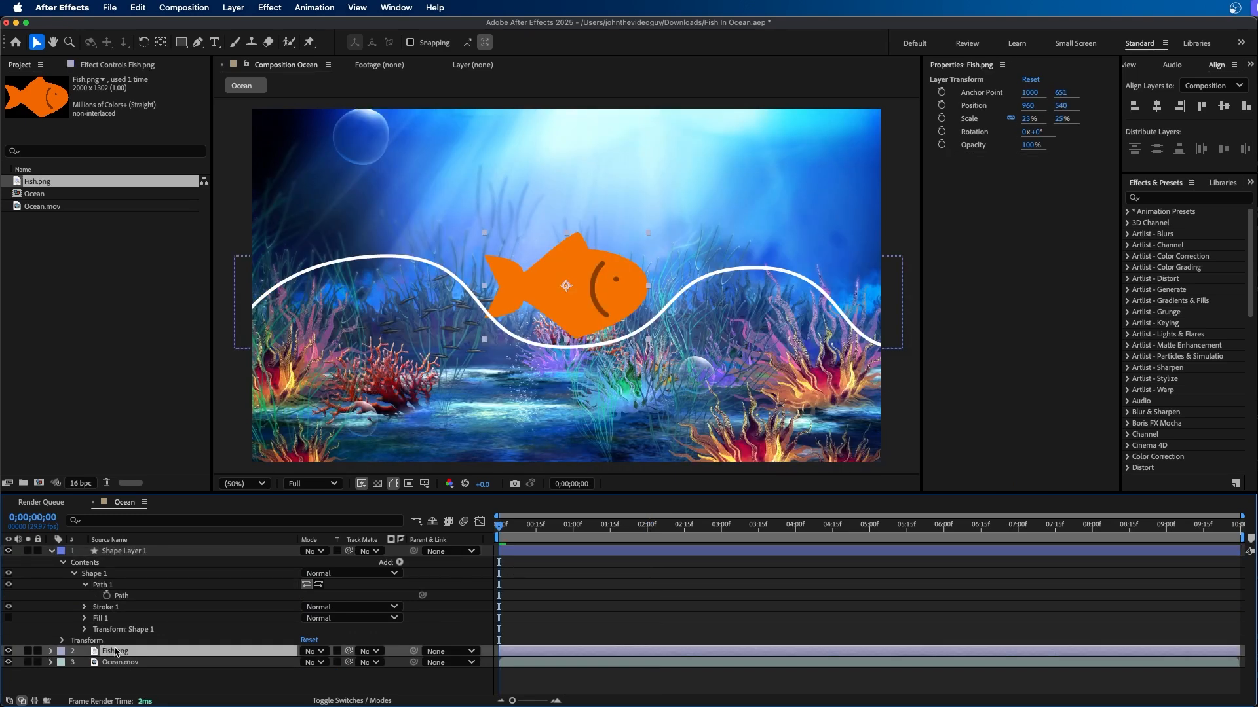
Reveal the Fish.png layer's Position and paste the copied path into it at 0;00;00;00.
key(p)
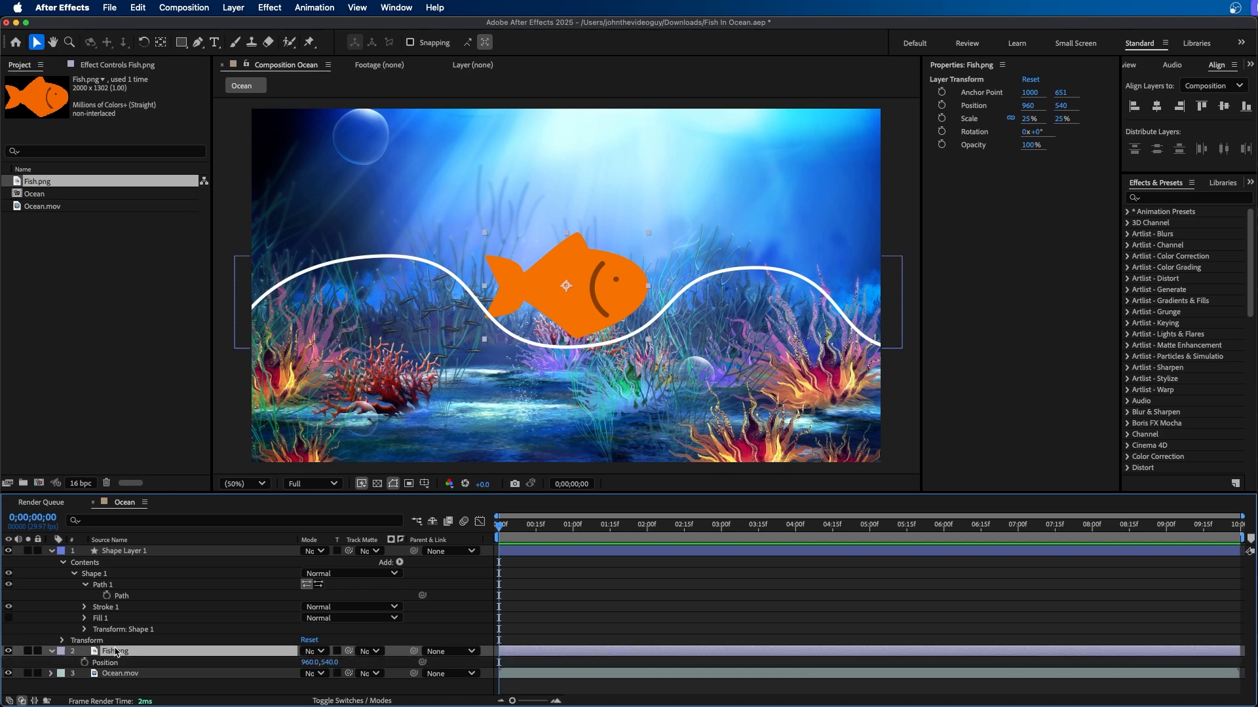
click(112, 662)
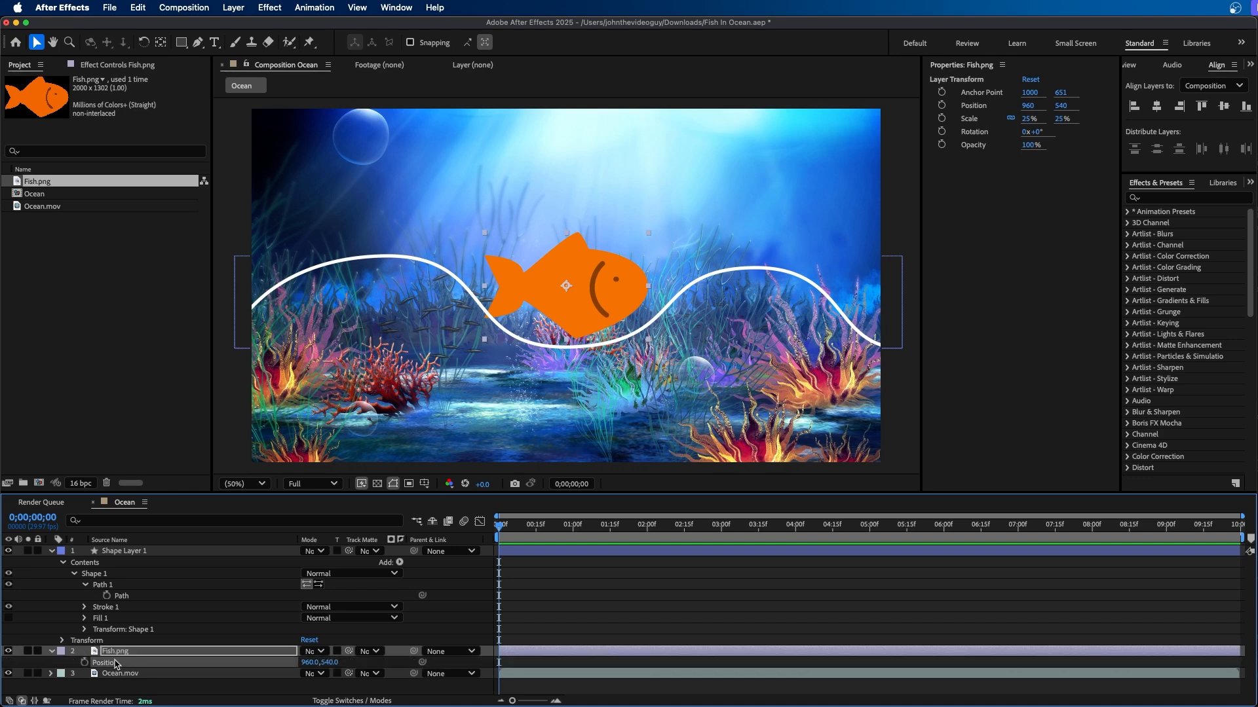
key(cmd+v)
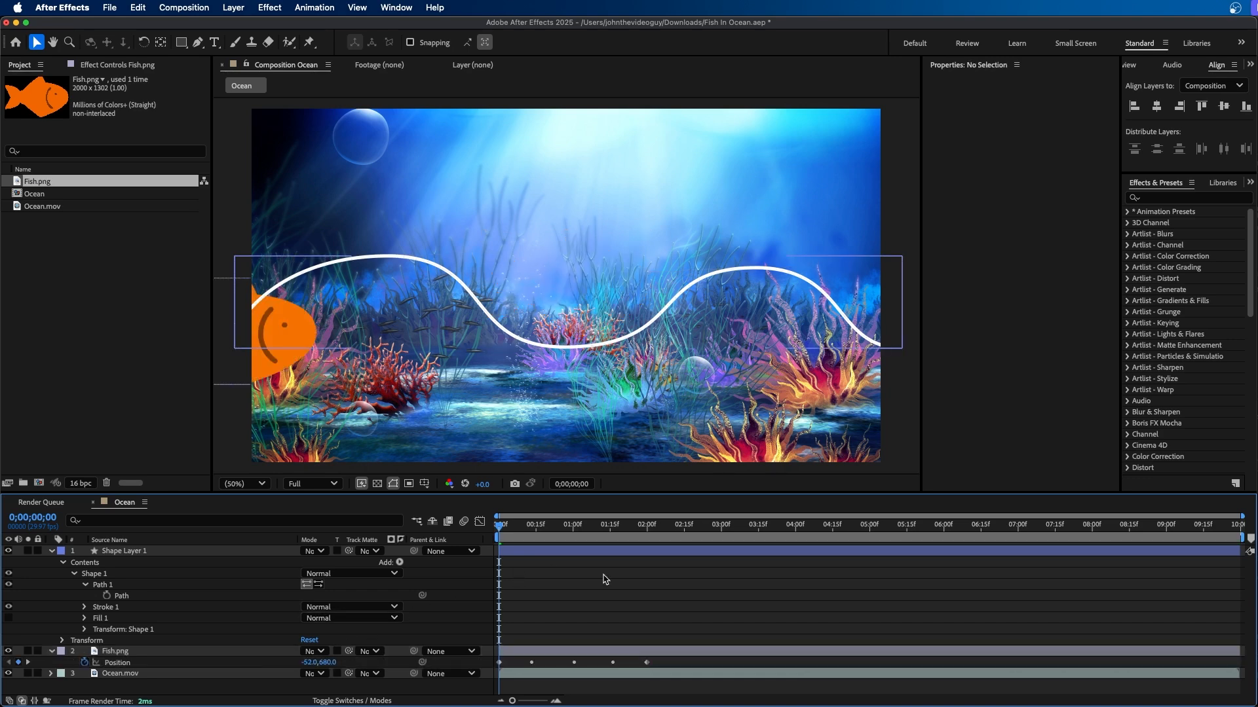
Deselect the layers and preview the fish moving along the path.
click(607, 581)
key(space)
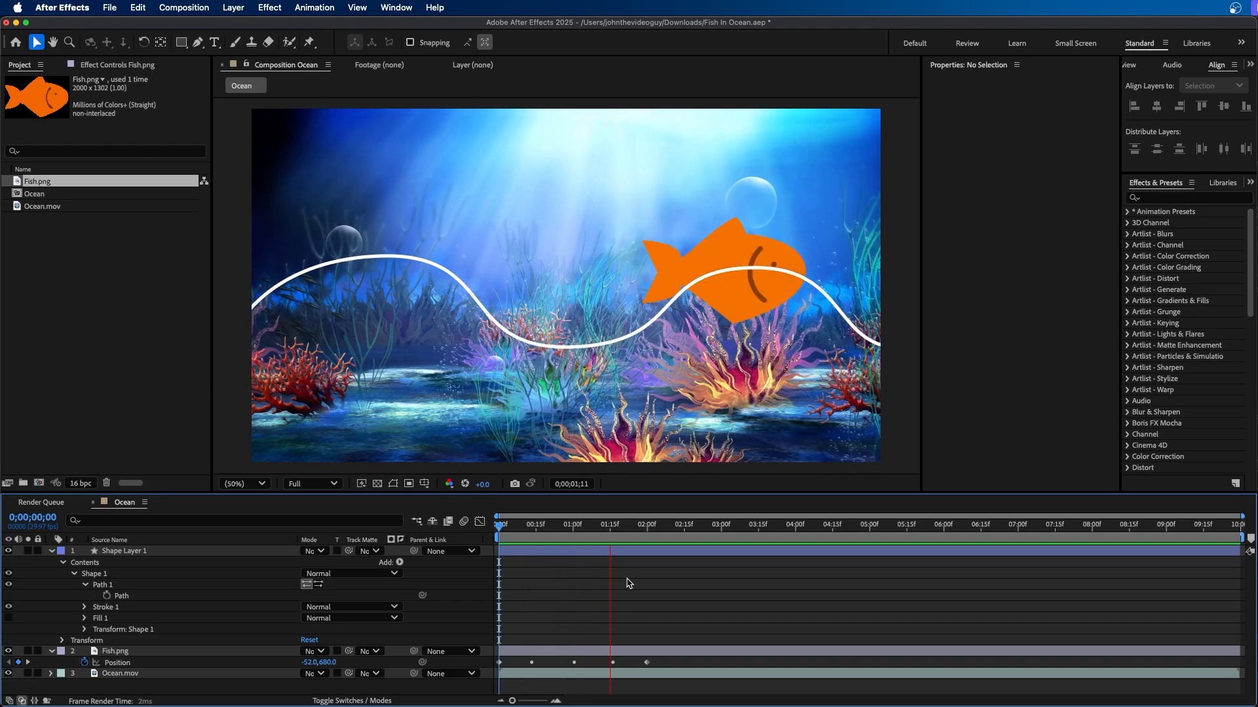
key(space)
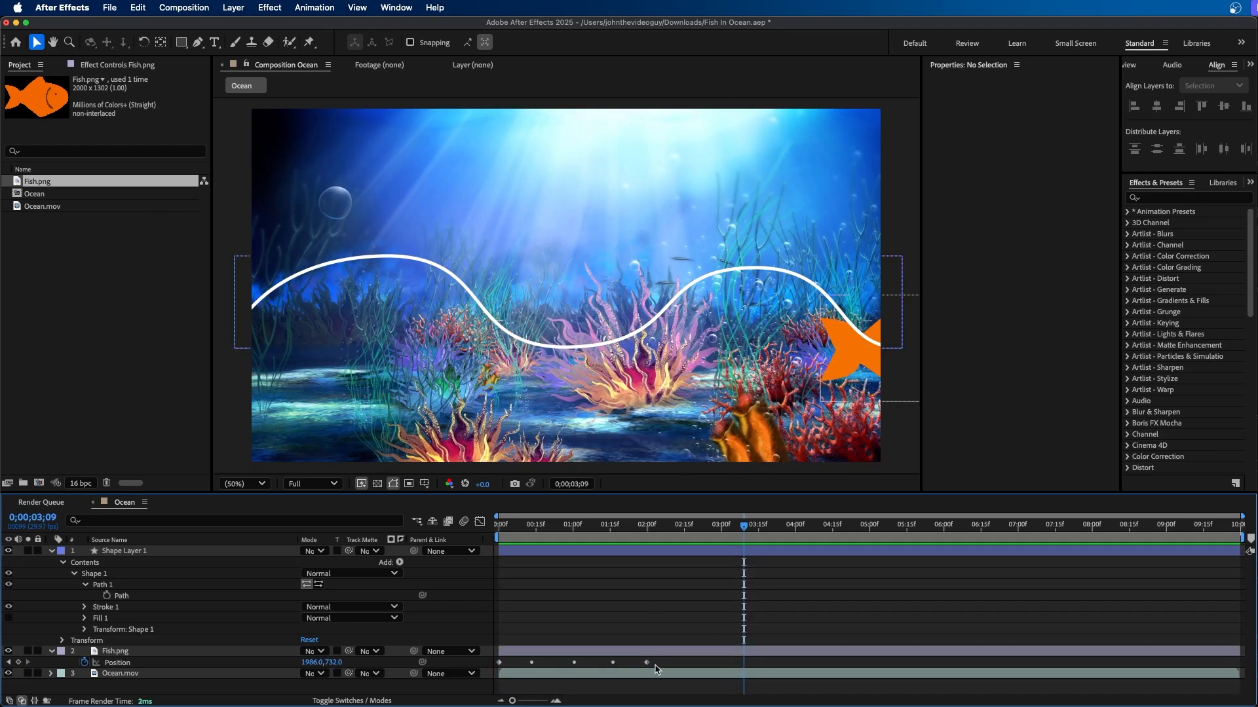
Slow the fish down by moving its last Position keyframe to about 6.5 seconds, and preview the motion.
click(646, 663)
drag(646, 663, 978, 662)
key(space)
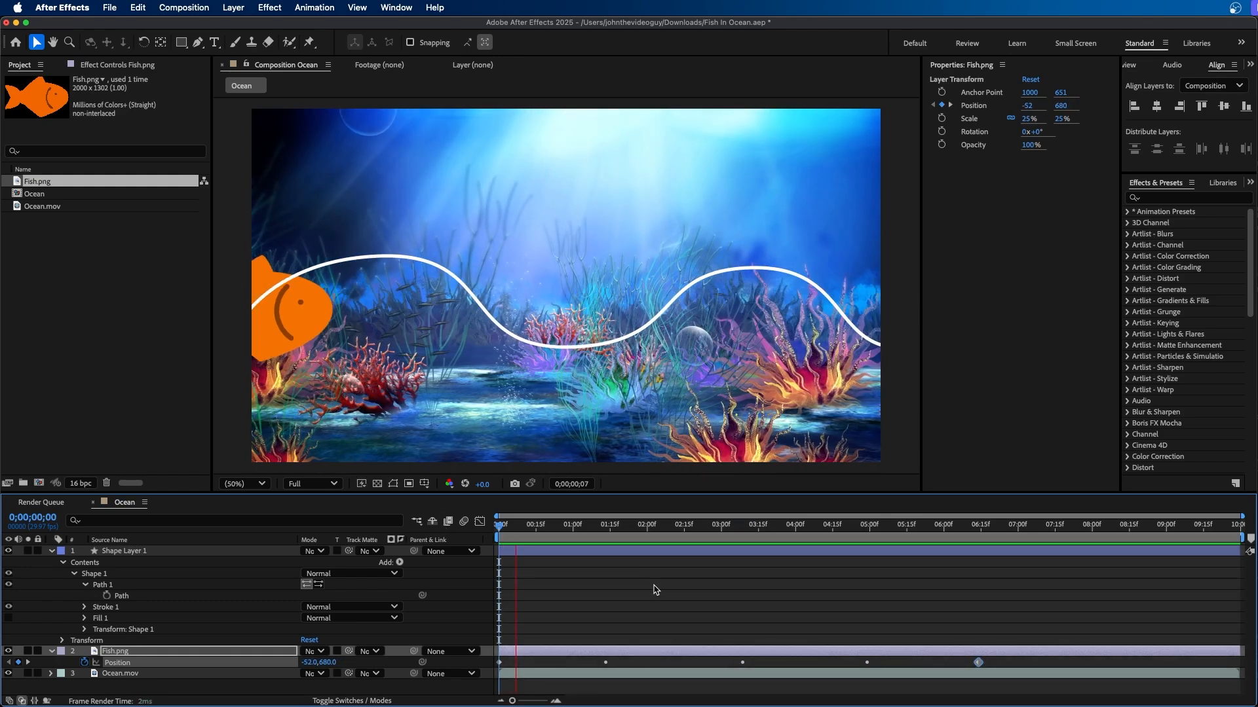
key(space)
Speed the fish up by moving its last Position keyframe to about 1.7 seconds, and preview the motion.
drag(979, 664, 624, 663)
click(604, 534)
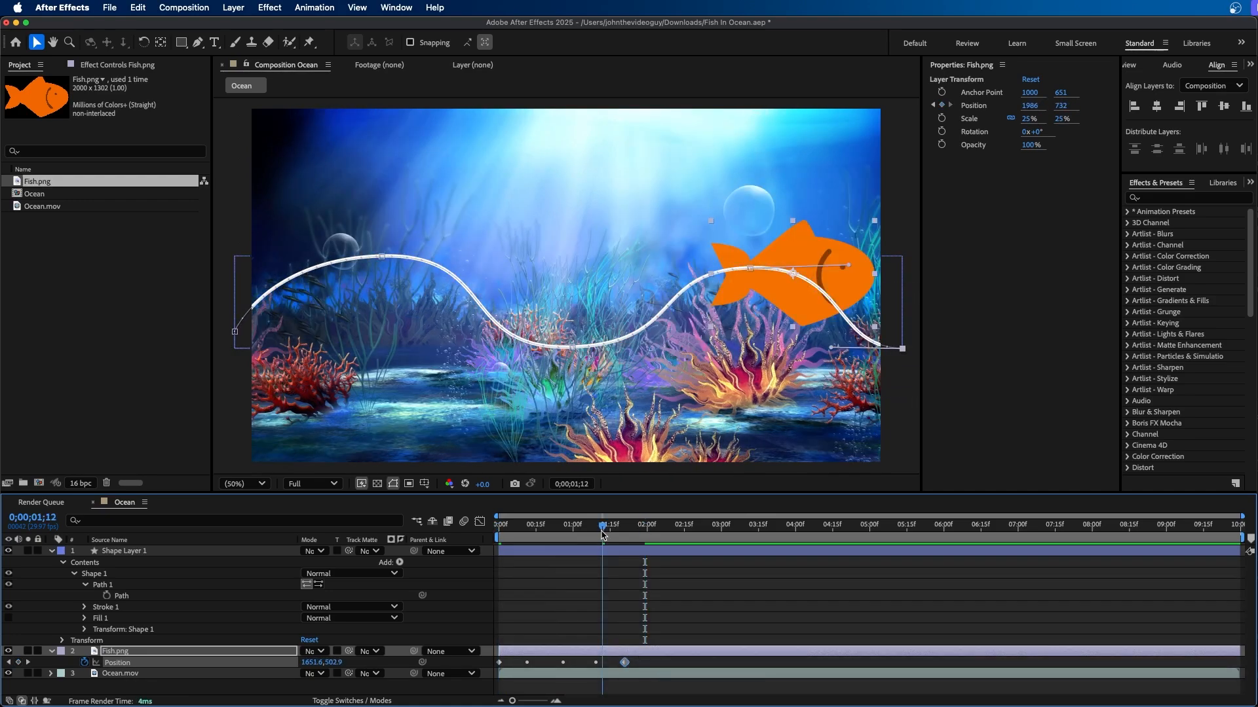
key(space)
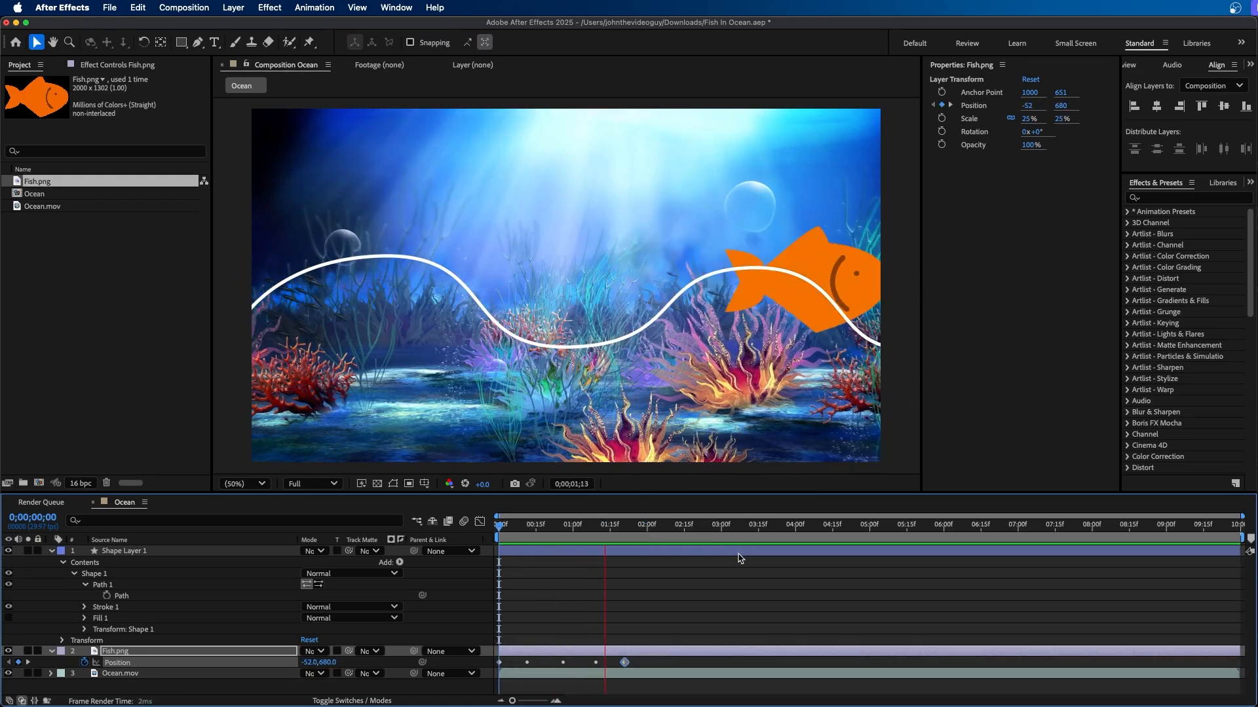
key(space)
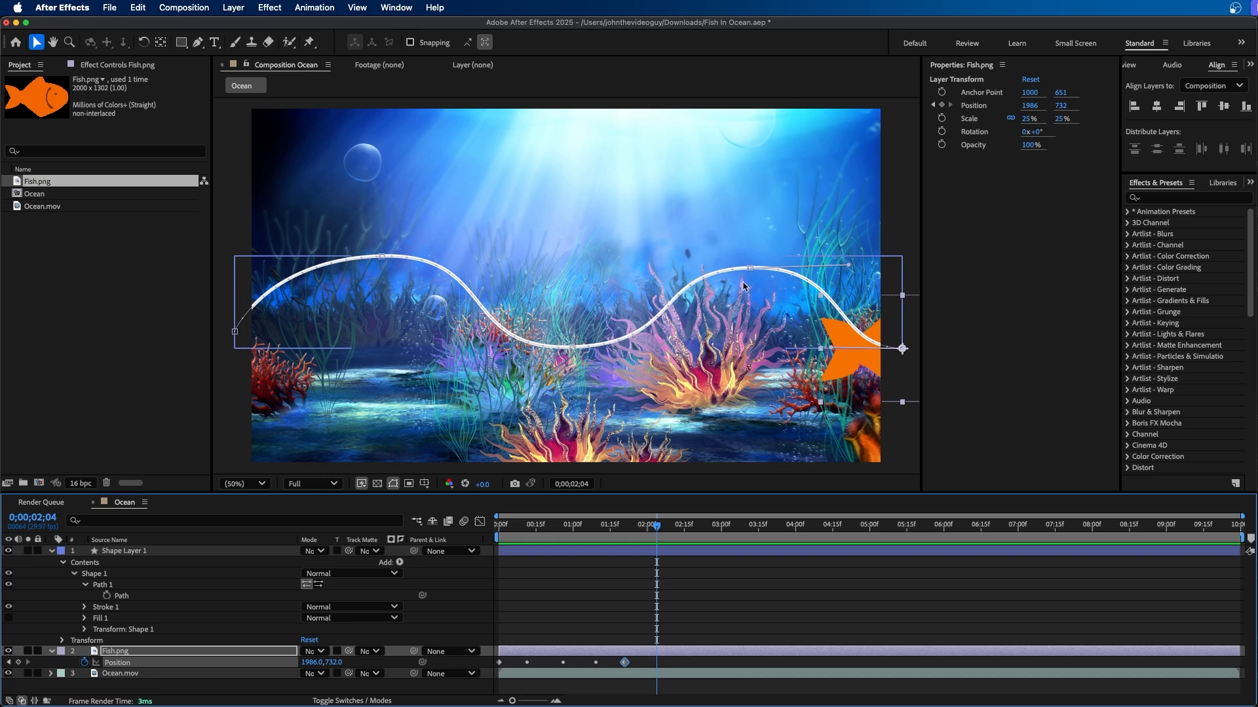
Go to 0;00;00;28 and hide the Shape Layer 1 guide line.
click(747, 583)
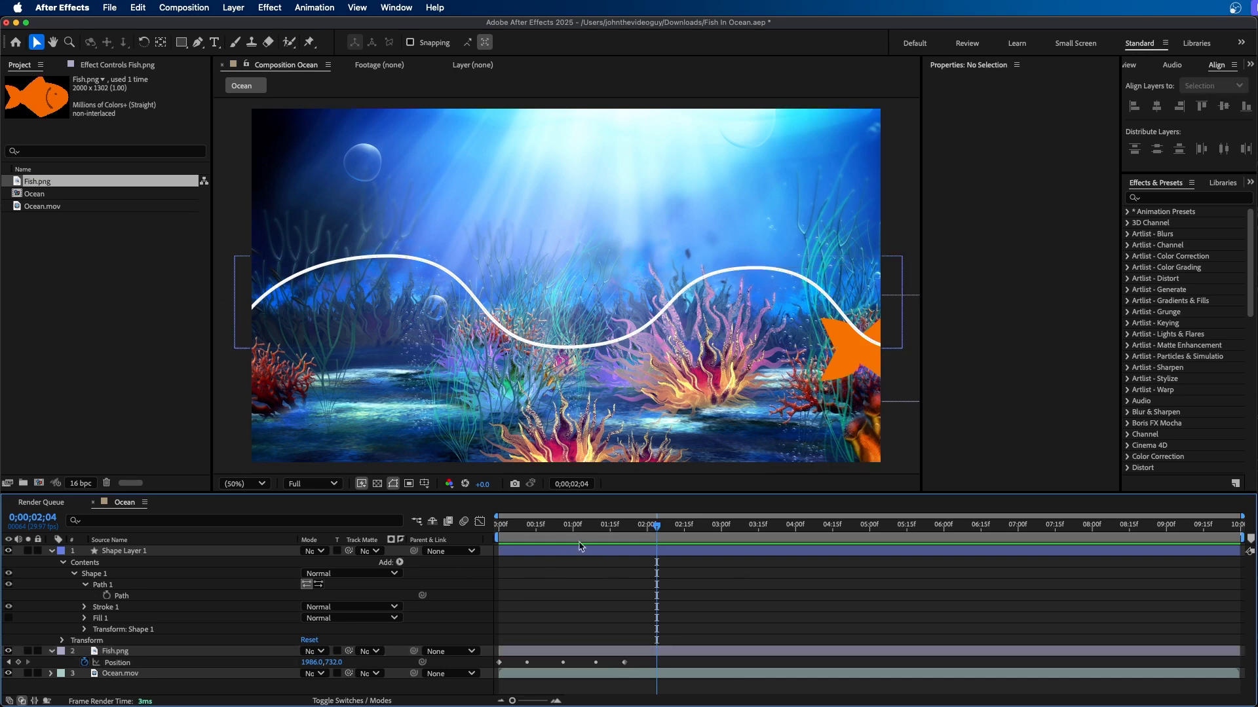
click(568, 524)
click(124, 553)
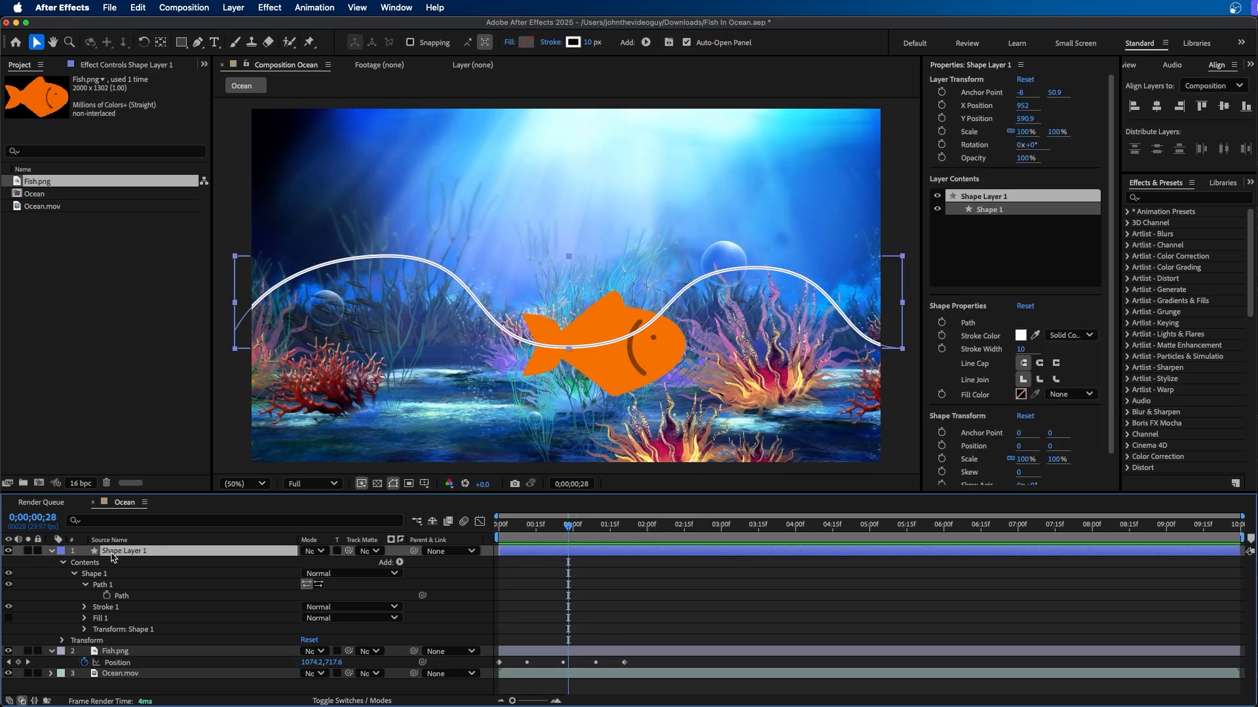
click(8, 551)
Reshape the fish's motion path by shifting its trough and two crest points and adjusting the first crest's curve handles.
click(583, 652)
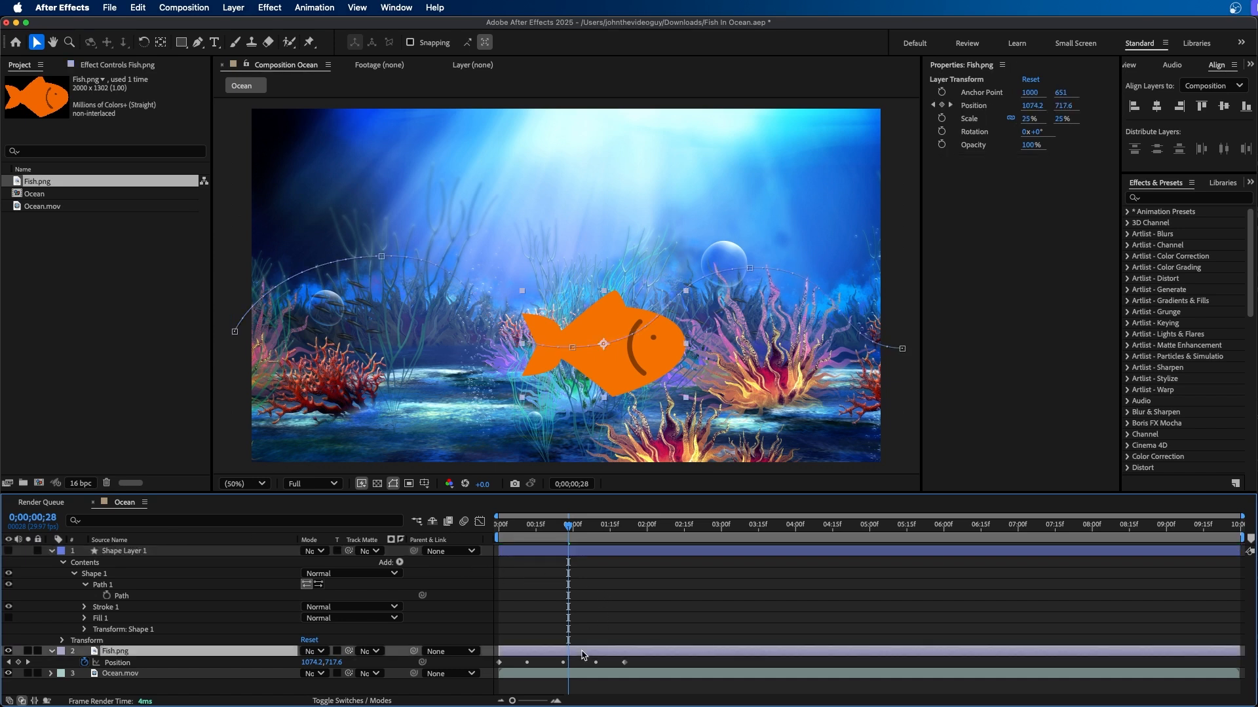
click(567, 348)
drag(572, 348, 569, 355)
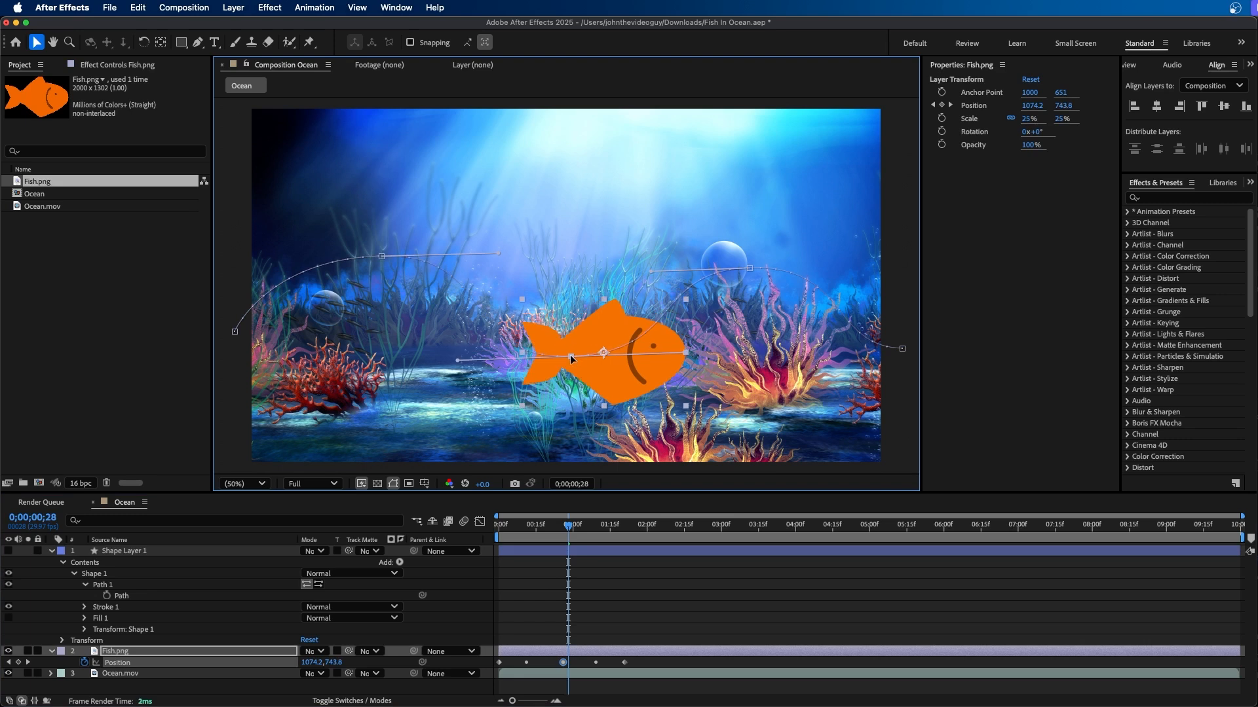
drag(749, 268, 758, 262)
drag(383, 259, 397, 262)
drag(512, 258, 499, 281)
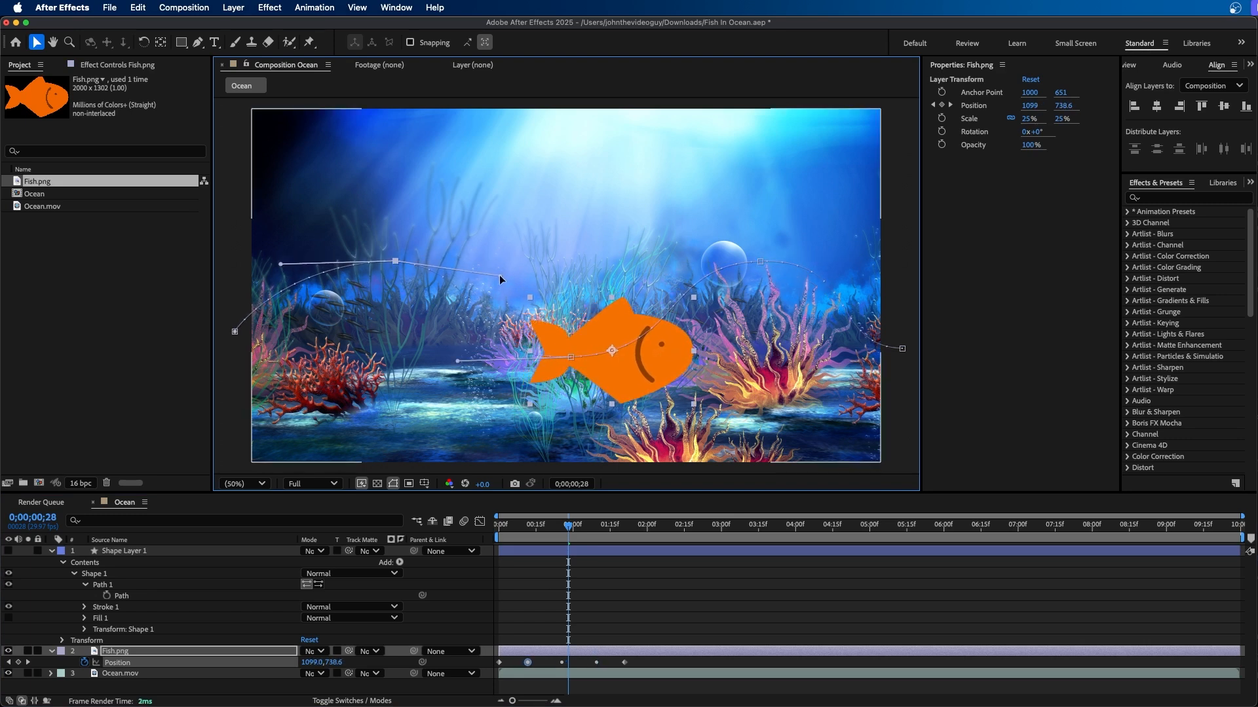
drag(280, 265, 275, 256)
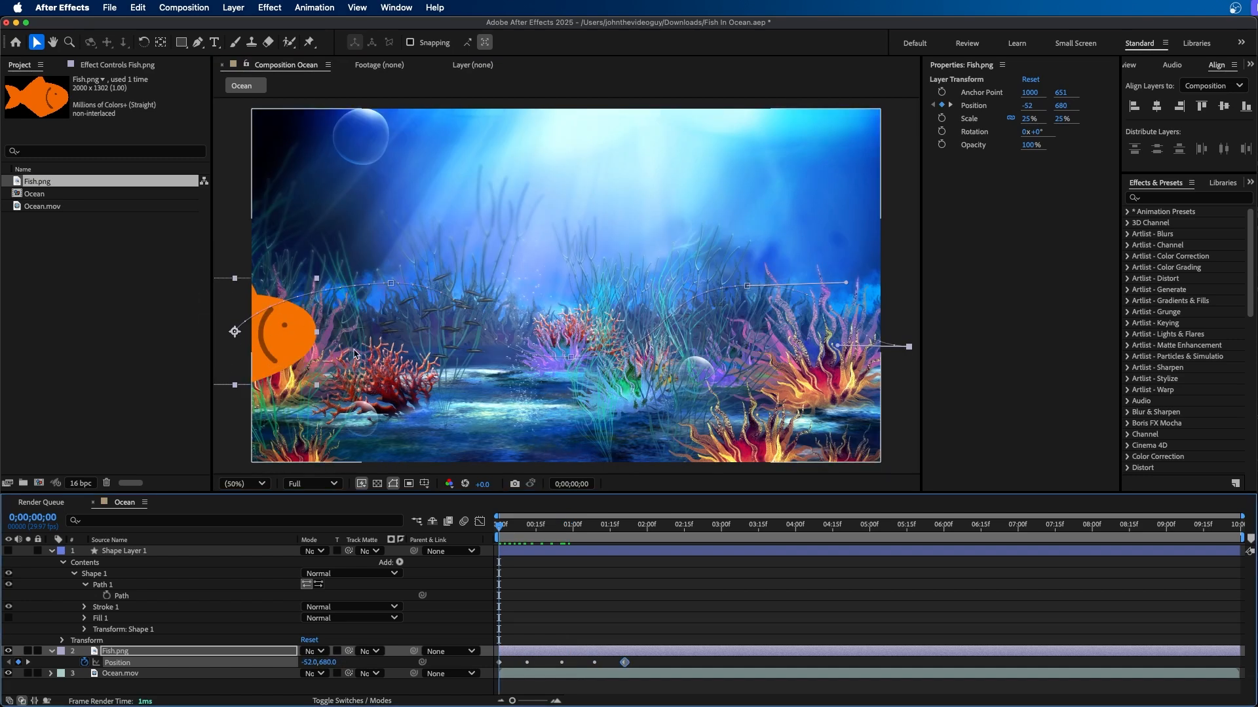
Move the motion path's start point to about -380, 752 and its end point well past the opposite frame edge, and play the animation.
key(comma)
key(space)
drag(393, 315, 346, 320)
drag(739, 318, 793, 323)
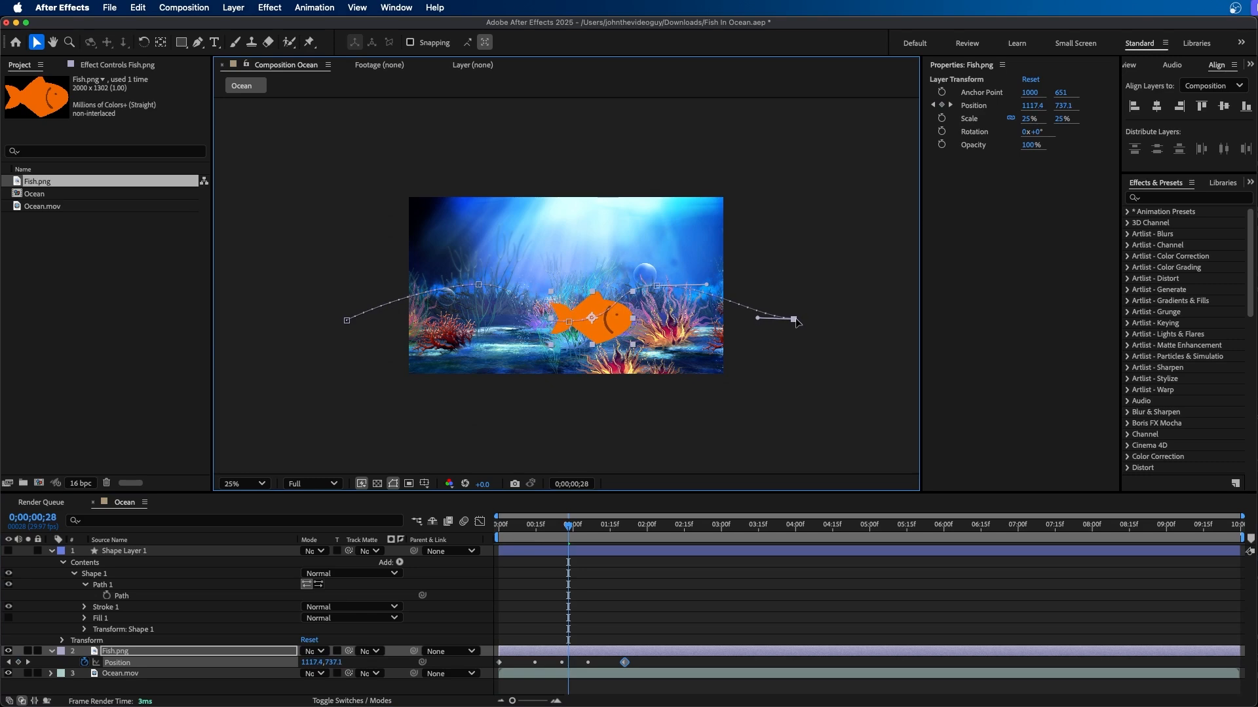
drag(553, 527, 495, 528)
key(space)
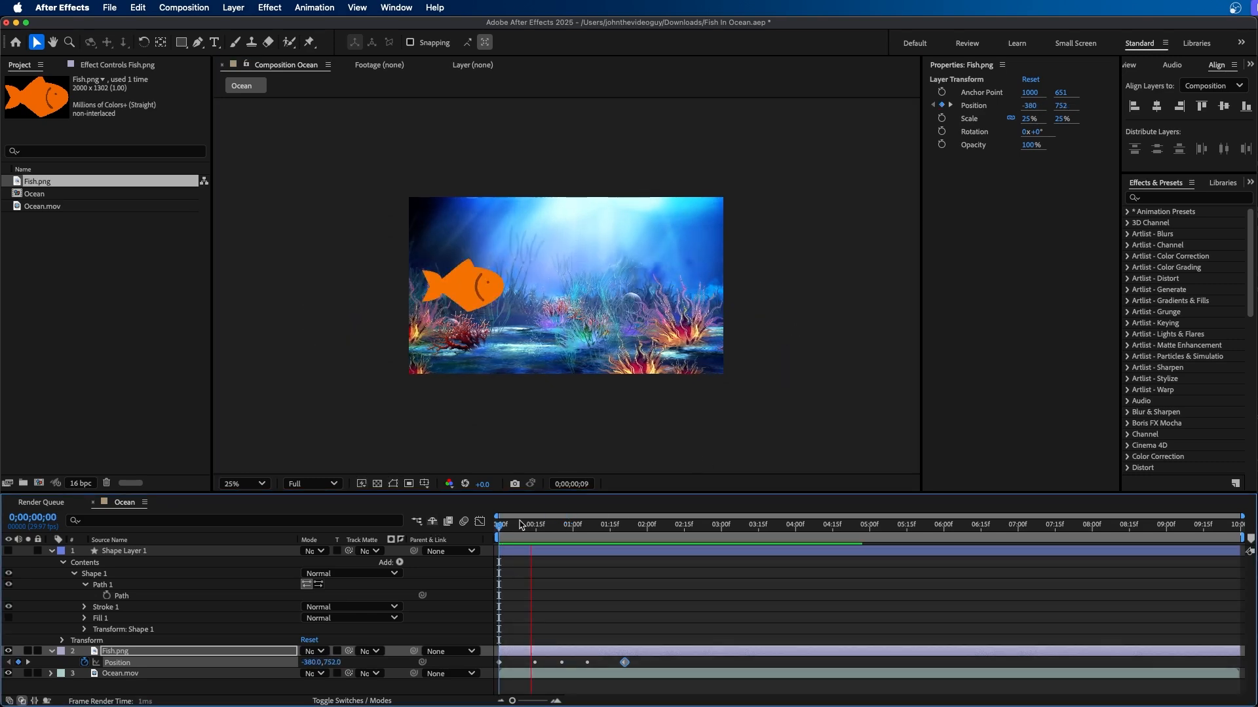
Slow the fish down by moving its last Position keyframe to 0;00;05;00, and preview the motion from the start.
key(space)
click(608, 666)
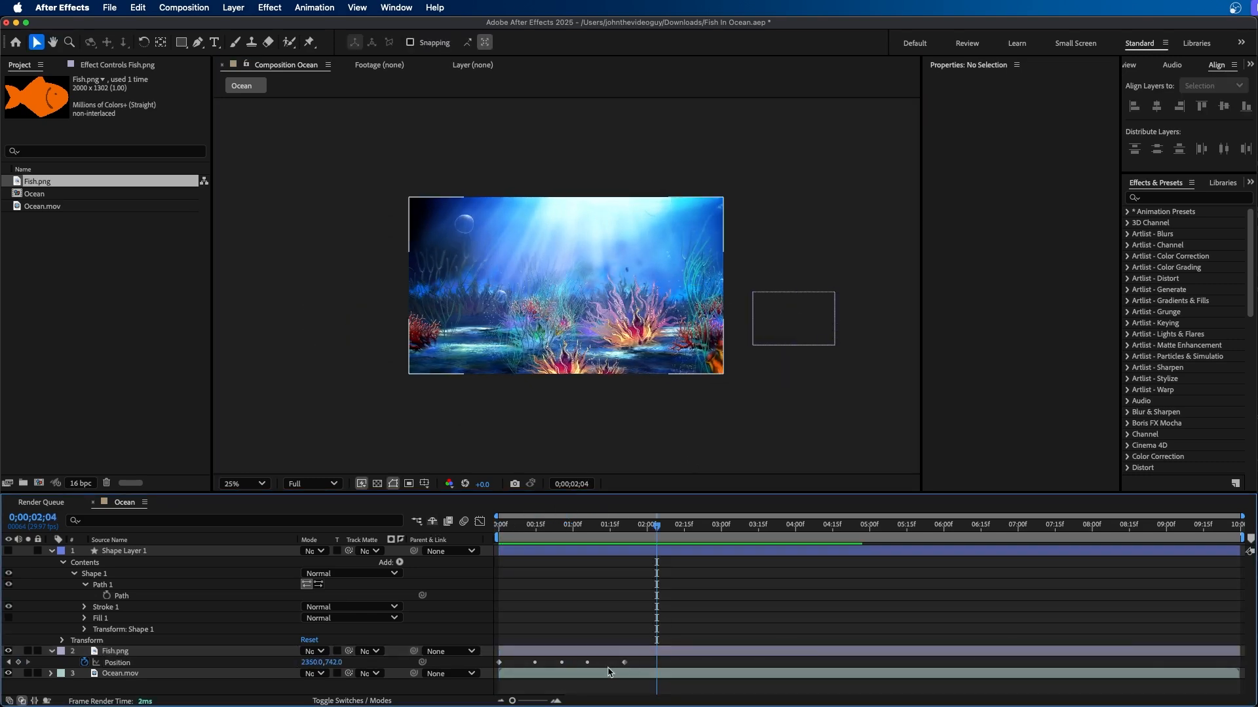
drag(625, 663, 956, 649)
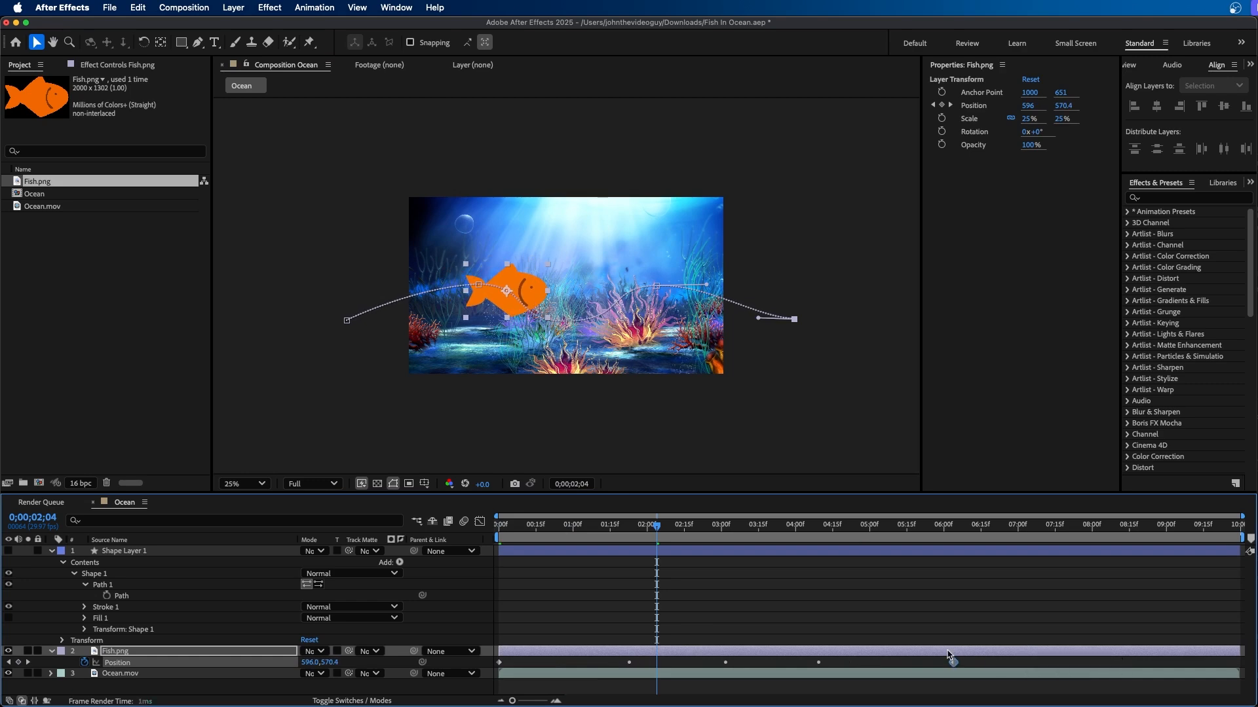
click(870, 527)
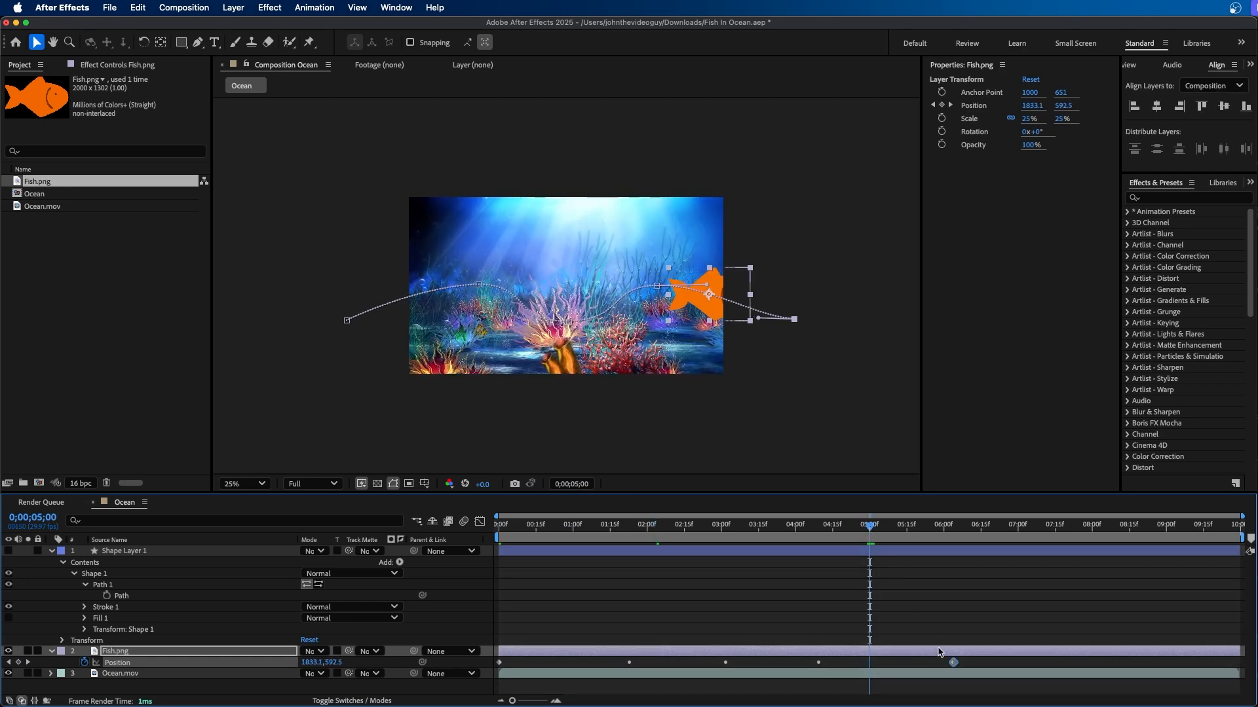
drag(953, 662, 870, 662)
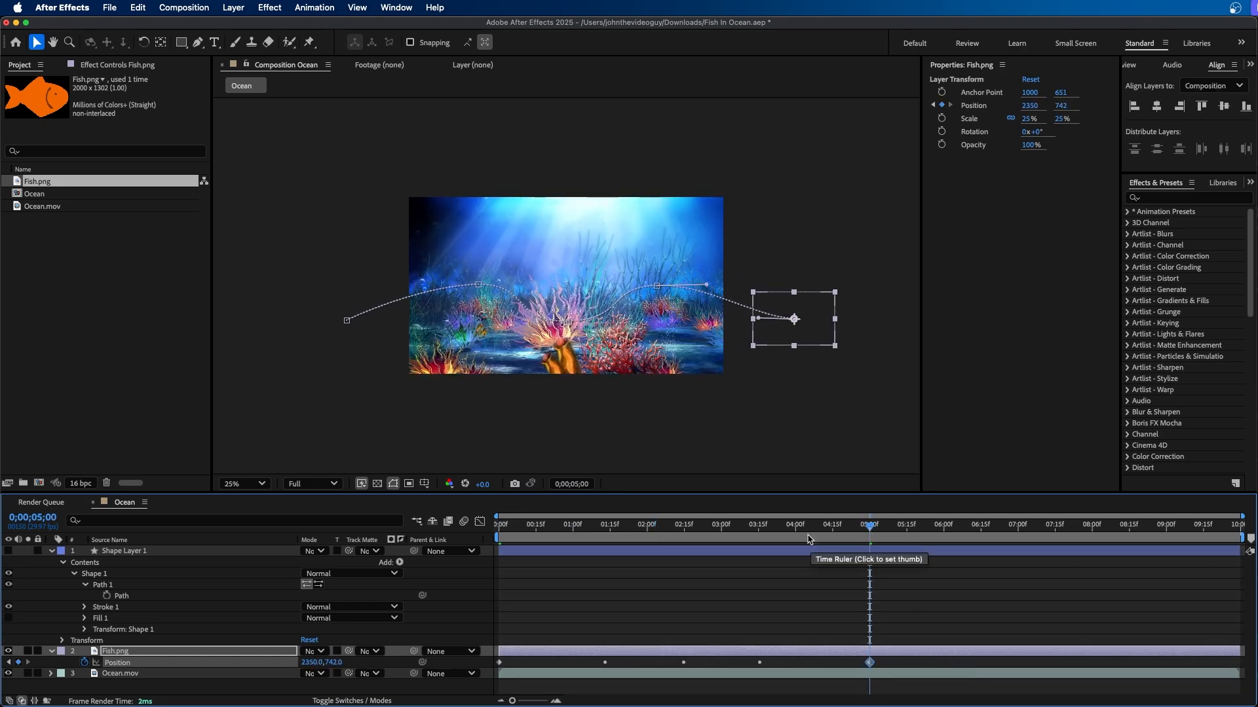
key(Home)
key(space)
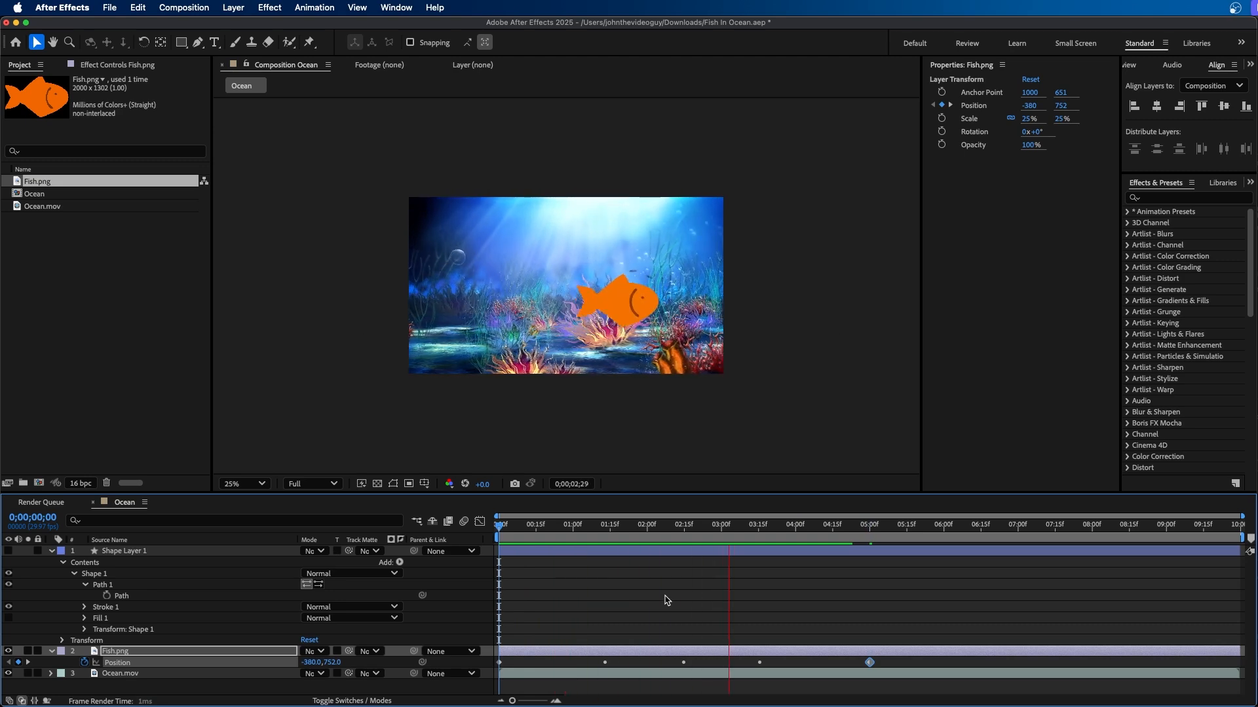
Fit the composition view to its panel and scrub through the fish's motion, stopping on the second Position keyframe at 0;00;01;13.
key(space)
click(245, 486)
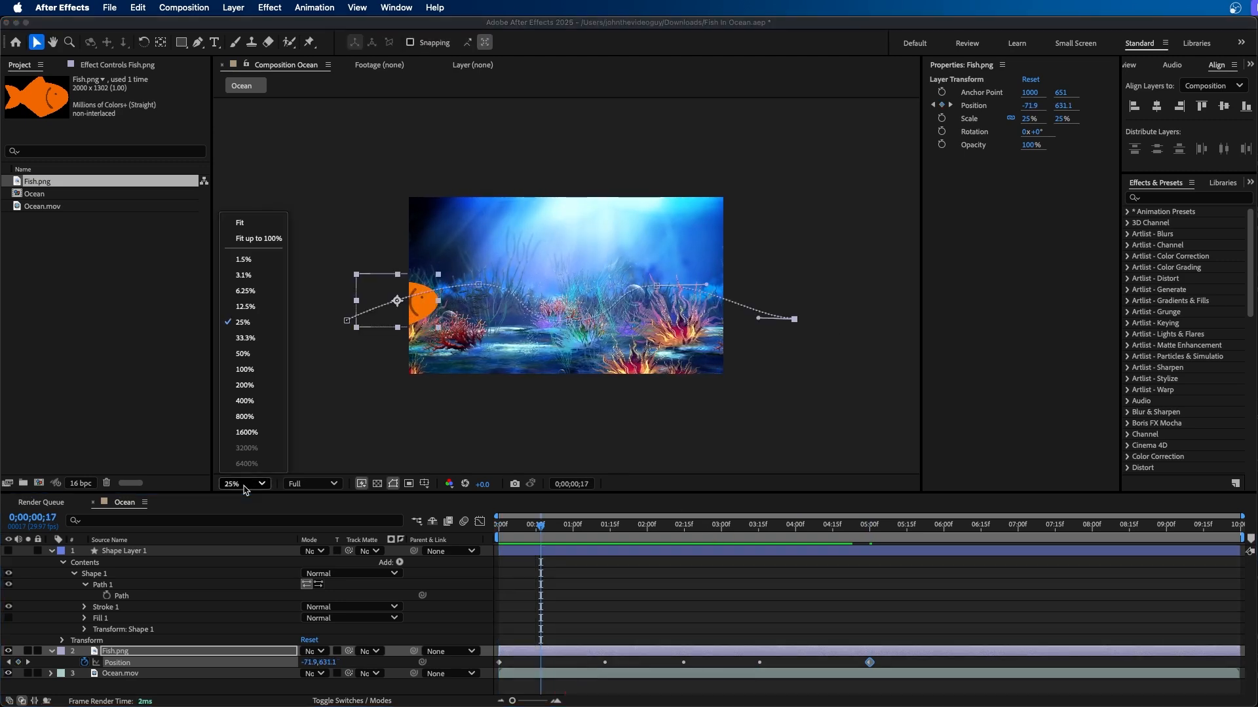
click(241, 223)
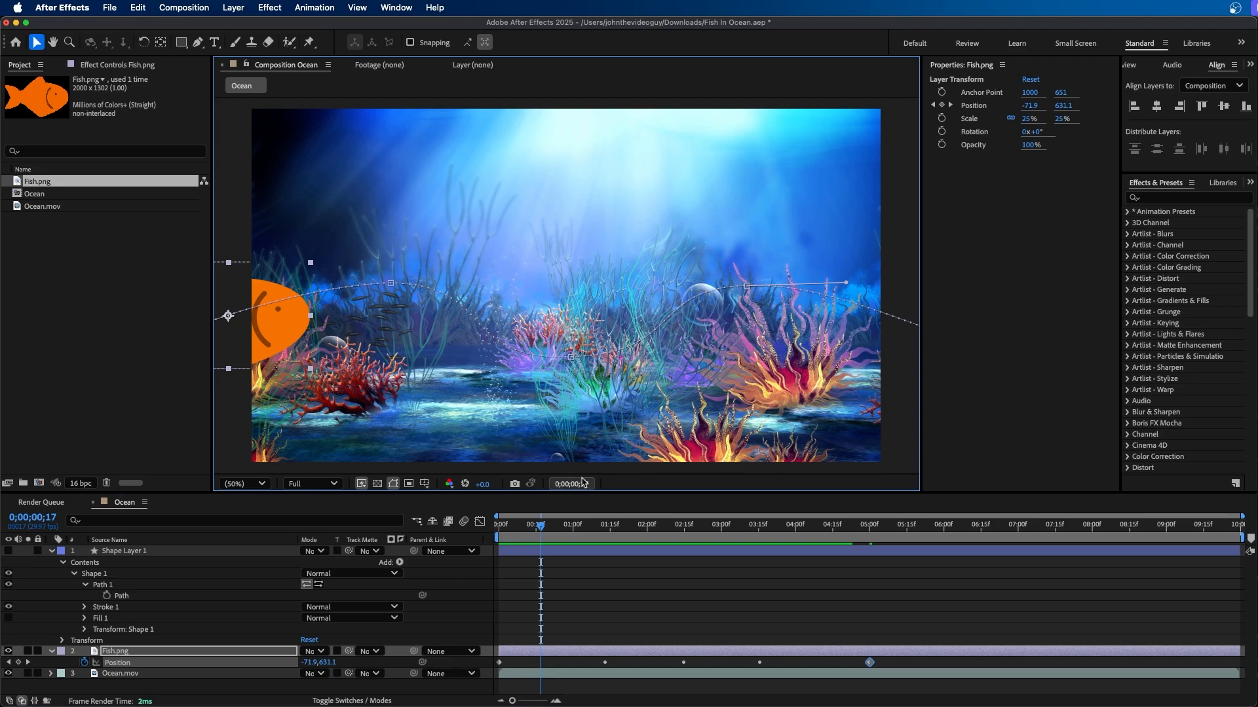
drag(549, 527, 708, 526)
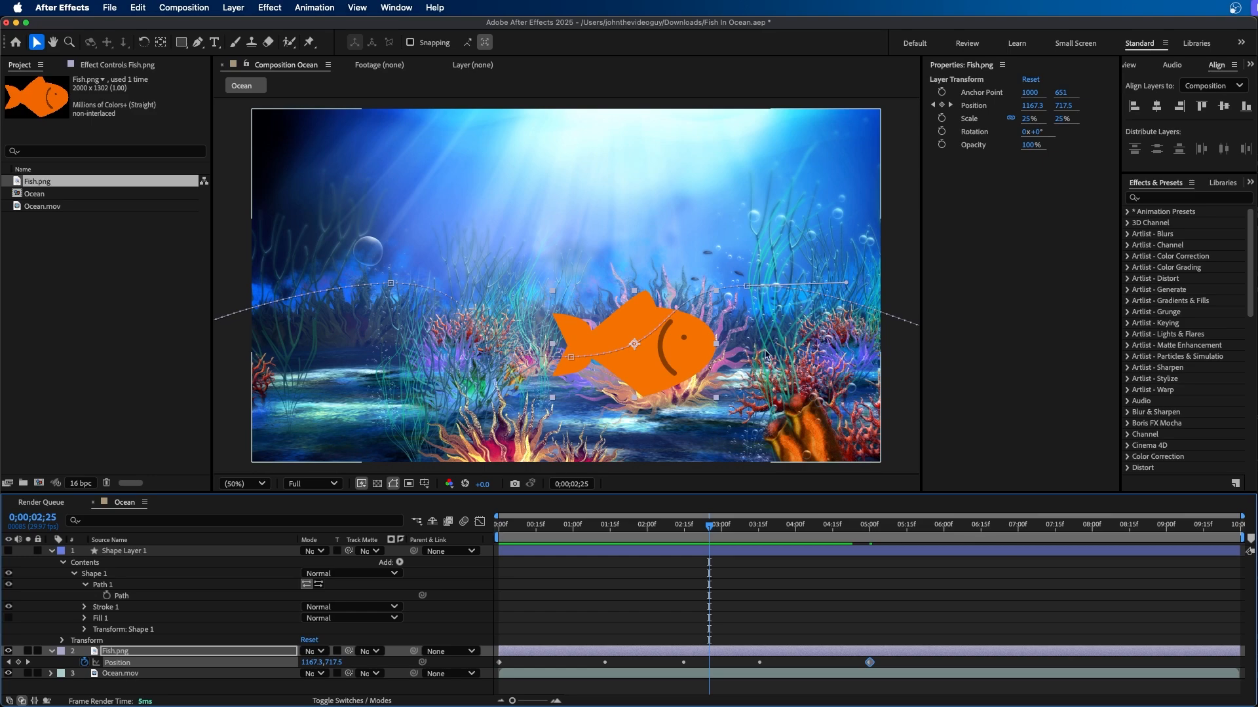
drag(750, 528, 604, 528)
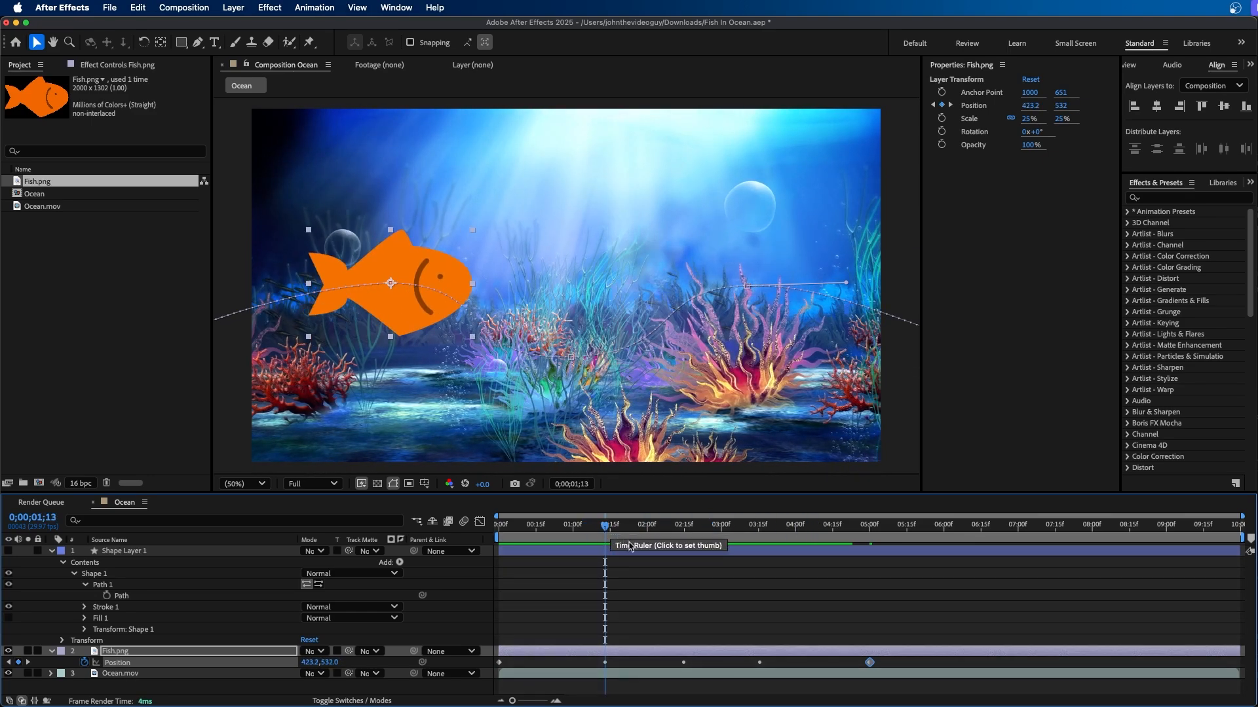
click(659, 580)
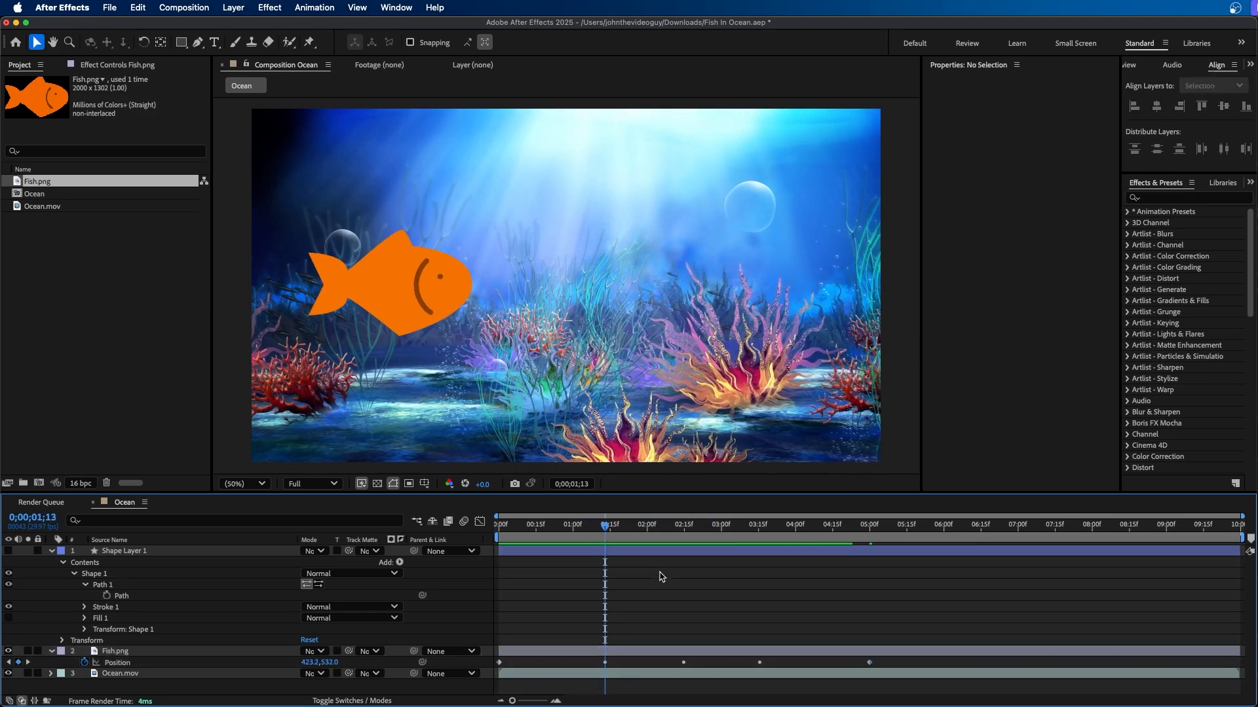
Set the Fish.png layer's auto-orientation to Orient Along Path.
click(114, 653)
right_click(112, 653)
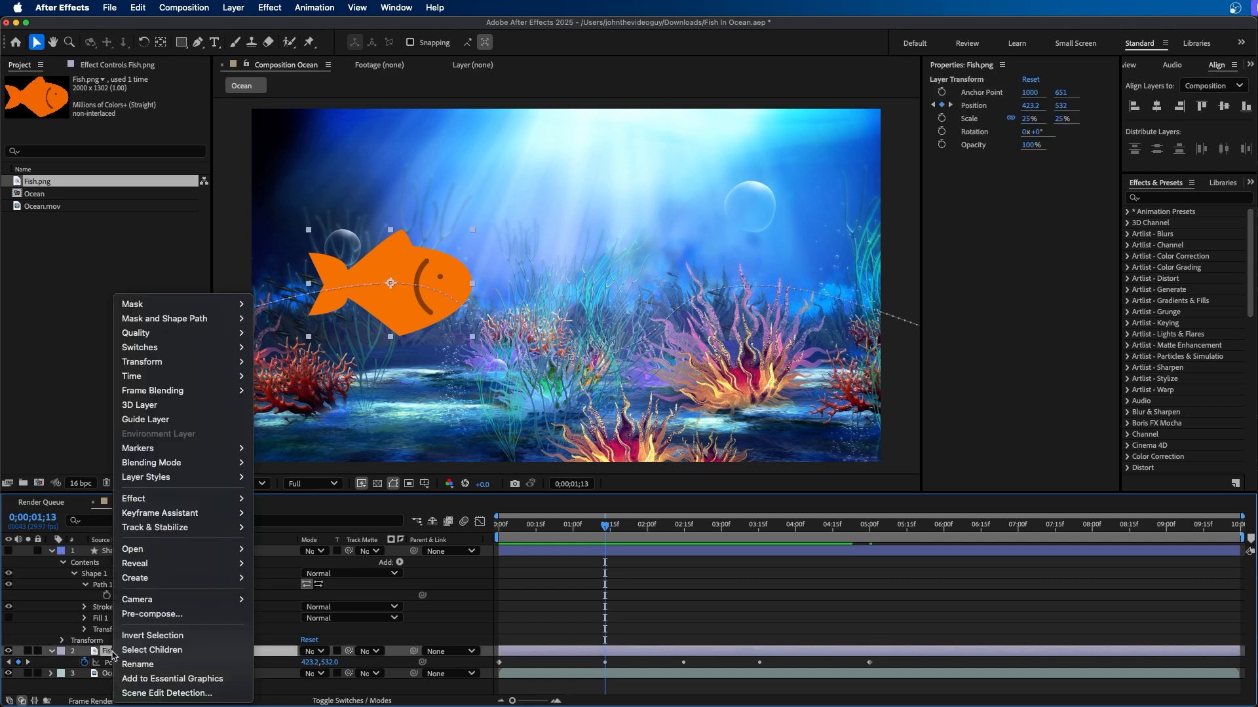
mouse_move(196, 362)
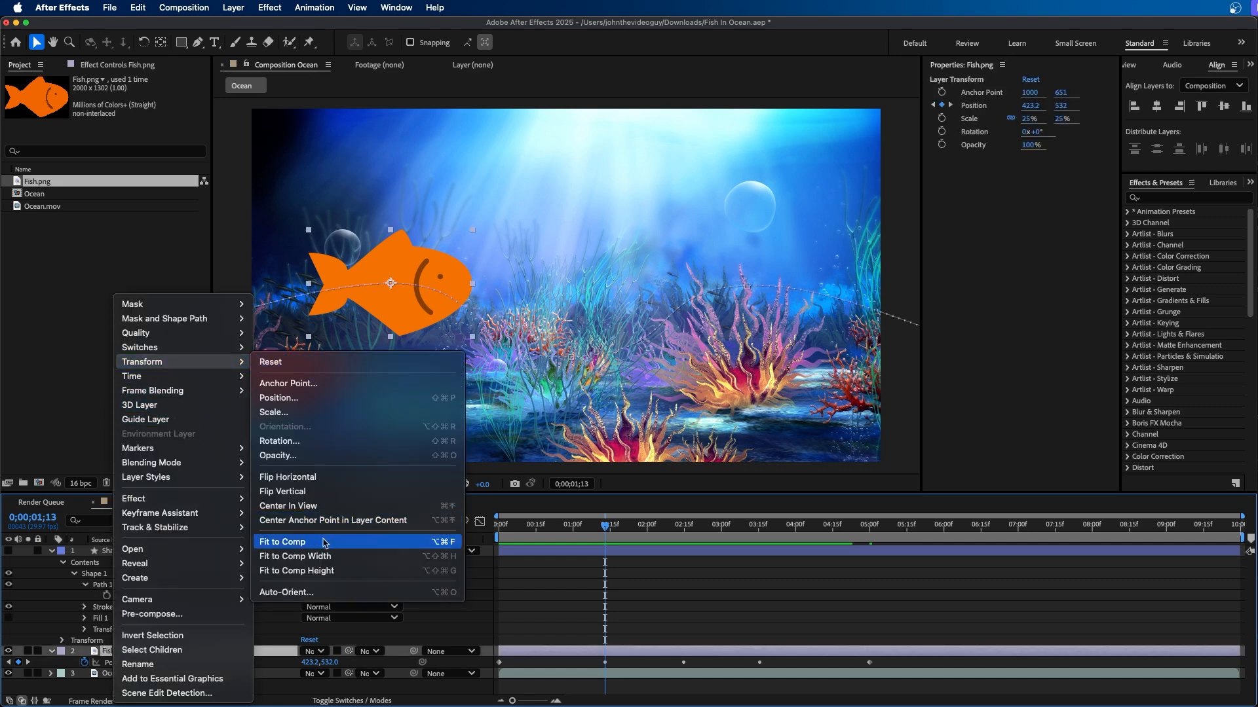
click(323, 593)
click(533, 362)
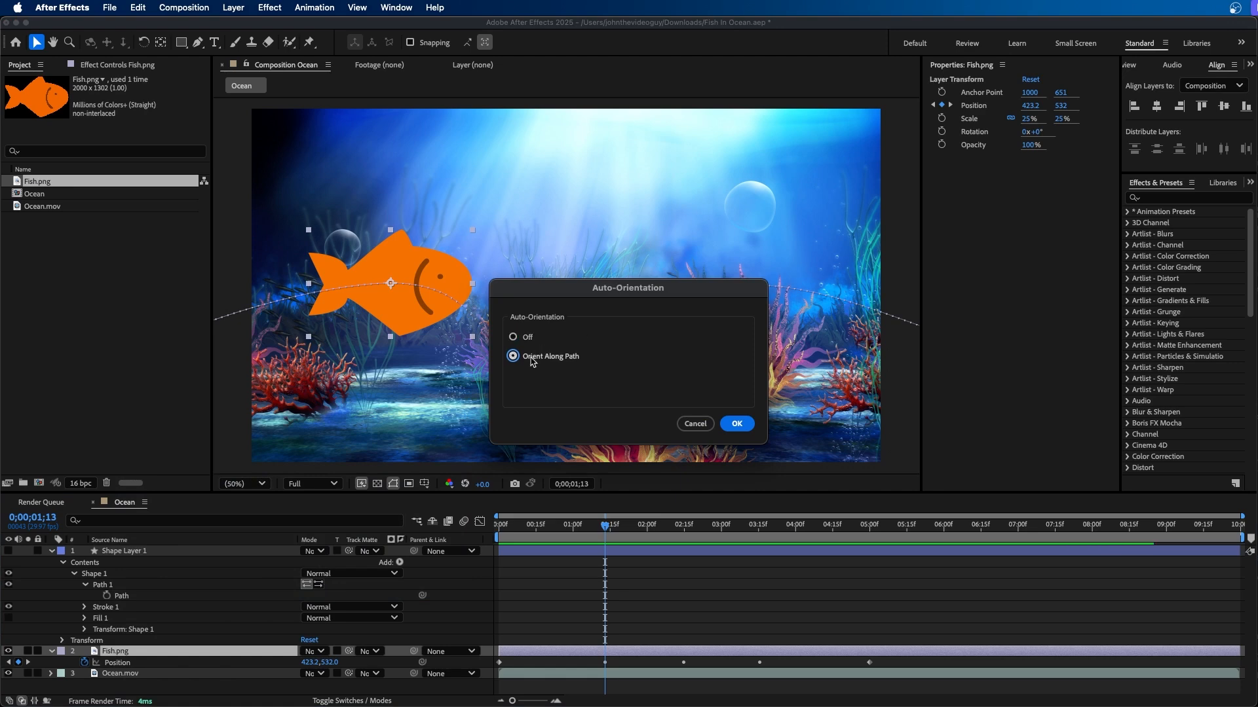
click(736, 423)
Play the animation from the first frame to check how the fish turns along its path.
key(space)
drag(662, 522, 499, 589)
key(space)
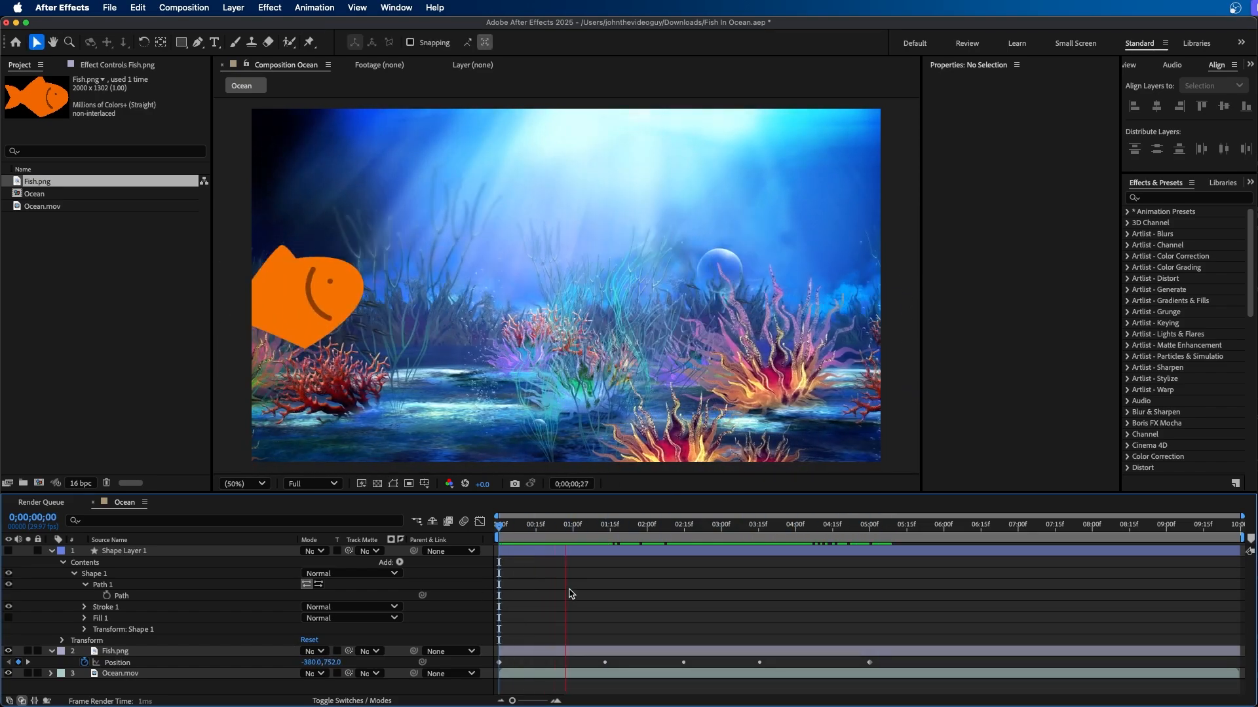